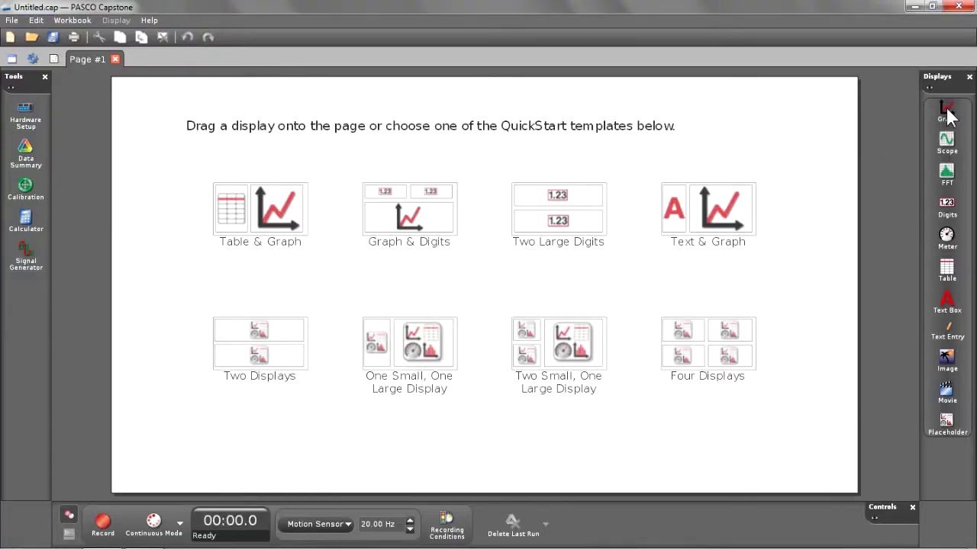
Add a graph to Page #1 plotting Position (m) on the vertical axis.
drag(947, 111, 458, 267)
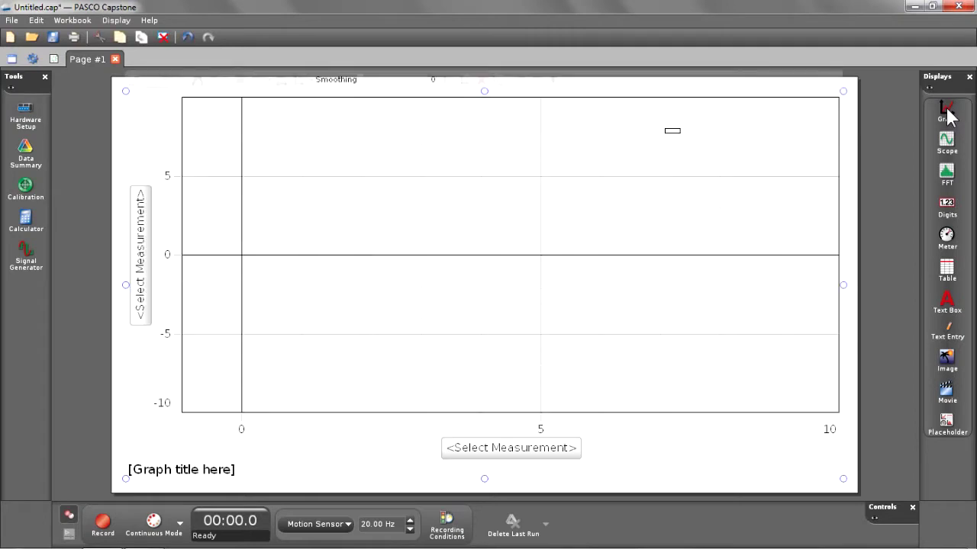
click(146, 271)
click(157, 364)
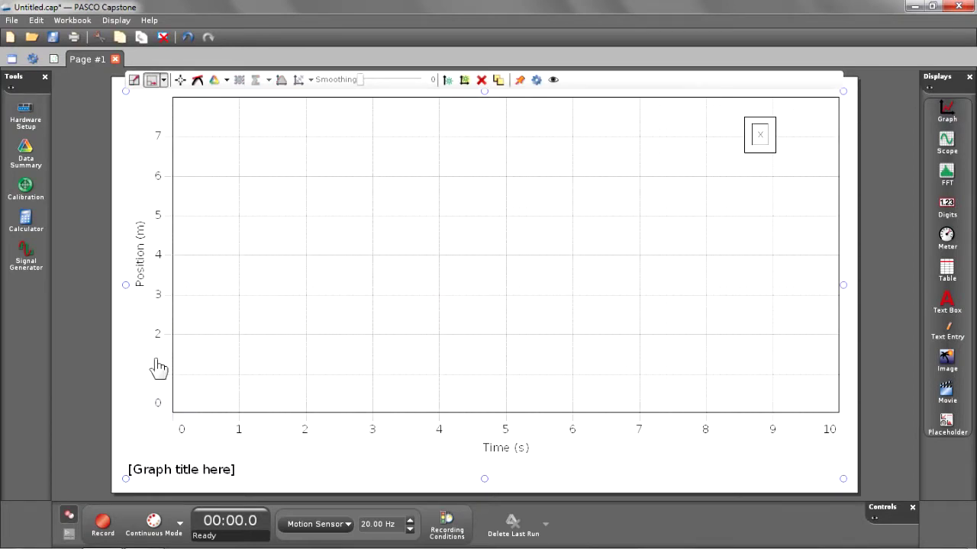
Record a 9.2-second Run #1 and scale the graph to fit its peak near 0.69 m.
click(103, 525)
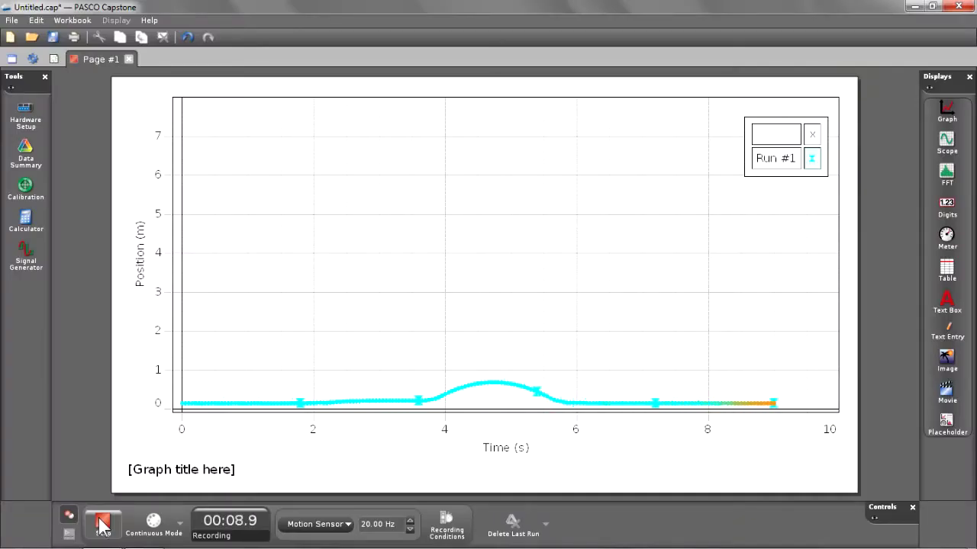
click(102, 525)
mouse_move(136, 86)
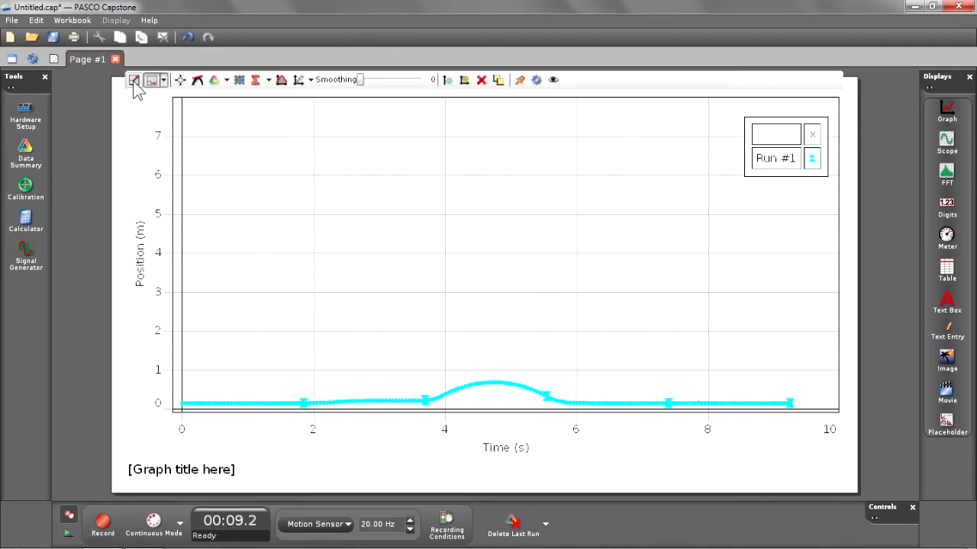
click(134, 80)
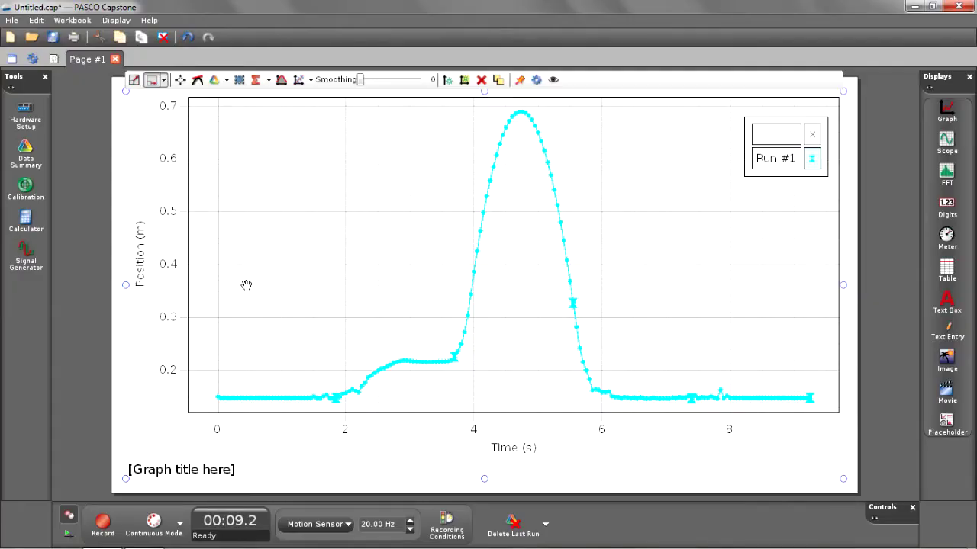
Replay Run #1 at normal and then x1/4 speed, then add an empty Page #2.
click(67, 535)
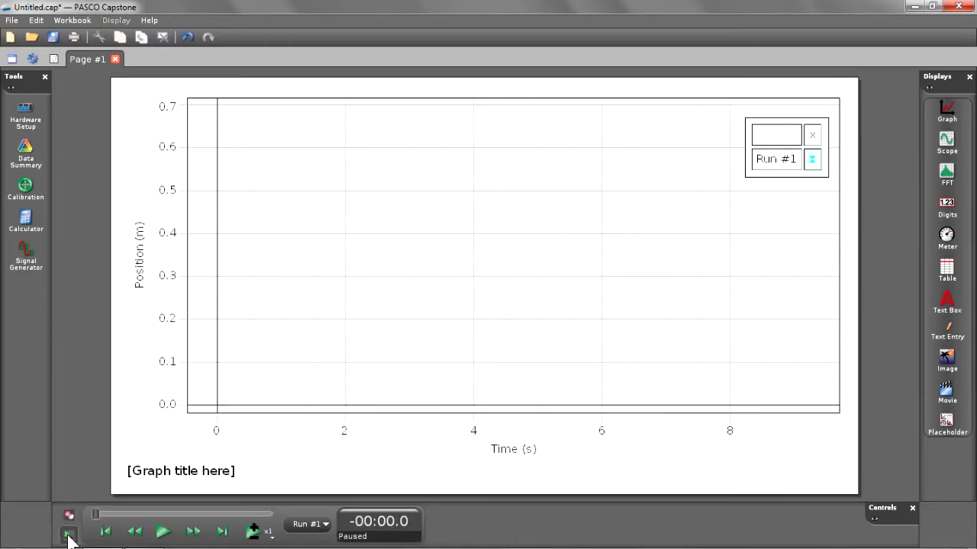
click(160, 532)
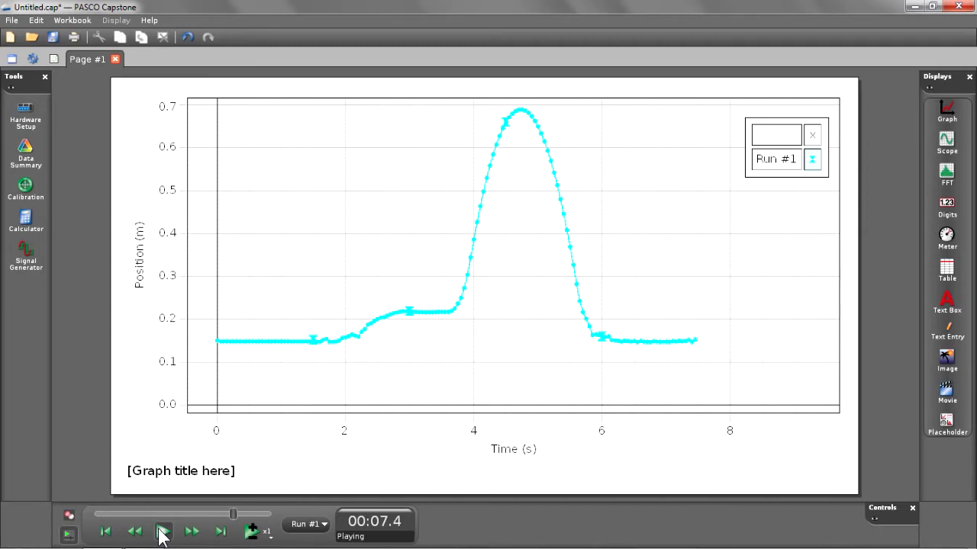
click(256, 534)
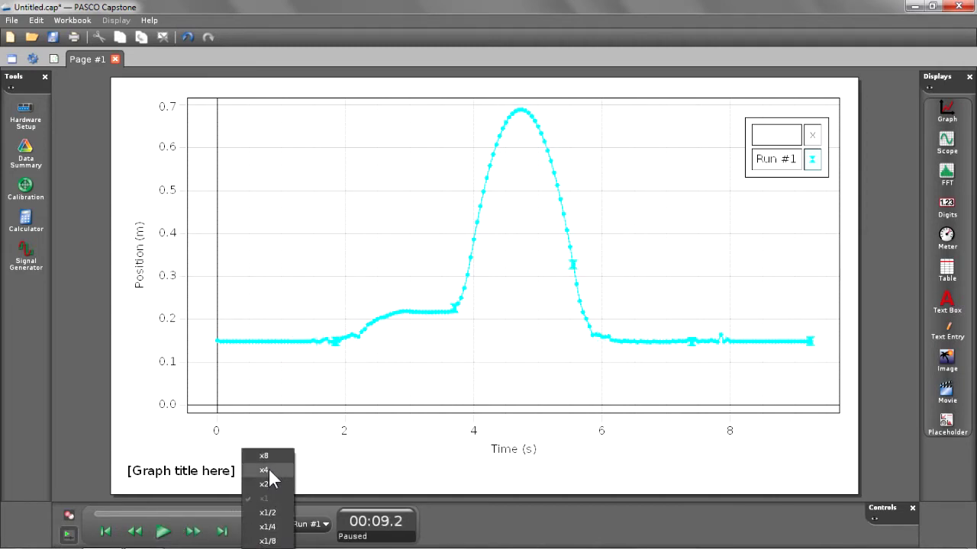
click(269, 526)
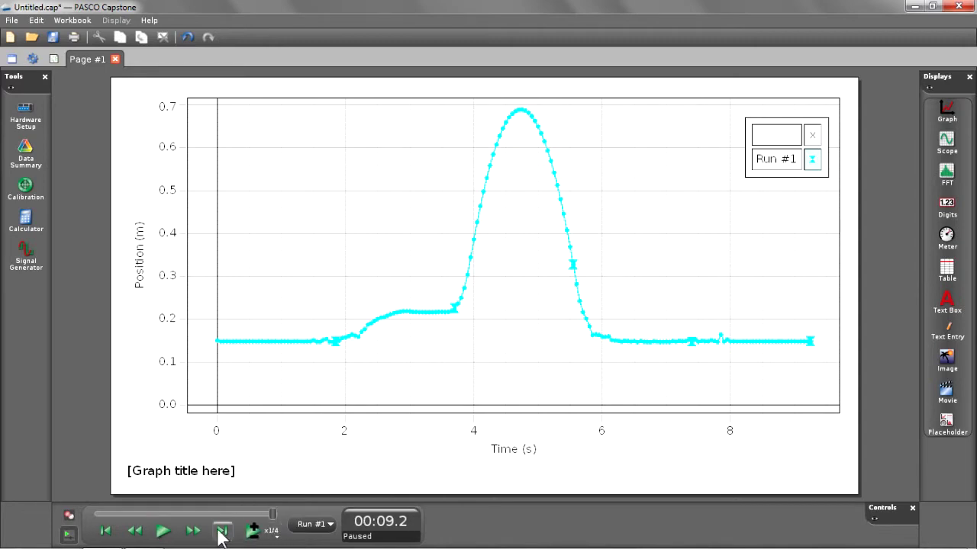
click(162, 534)
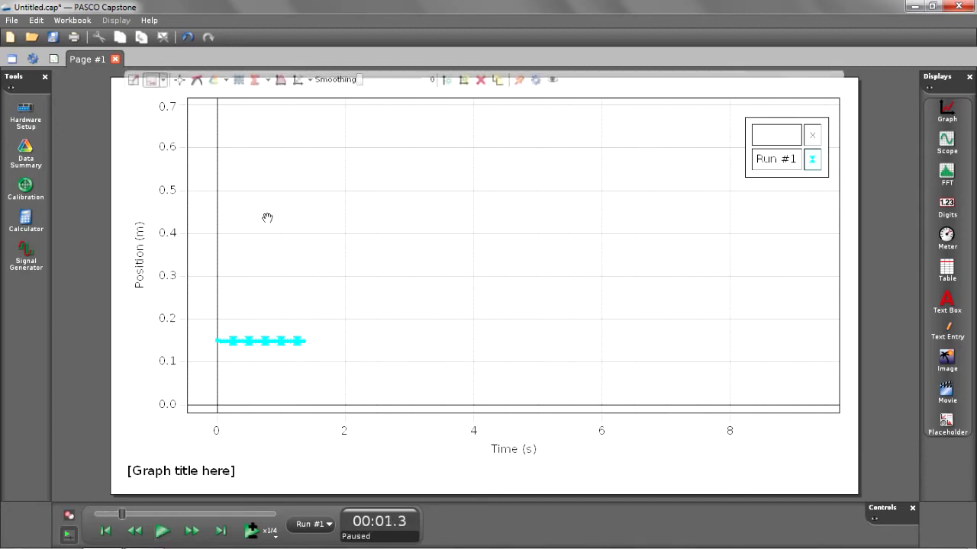
click(54, 59)
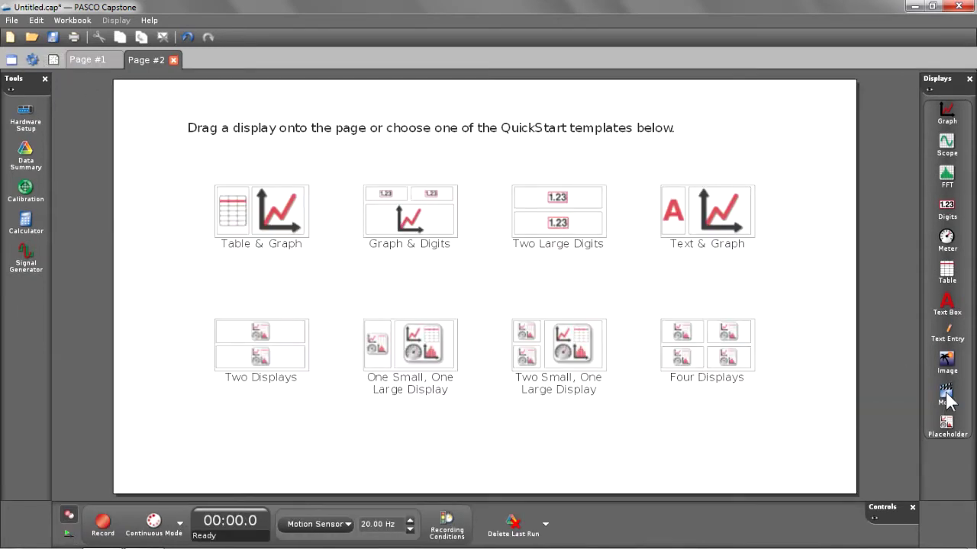
Place a synced-data movie display and a Position (m) vs Time graph side by side on Page #2.
drag(947, 397, 702, 393)
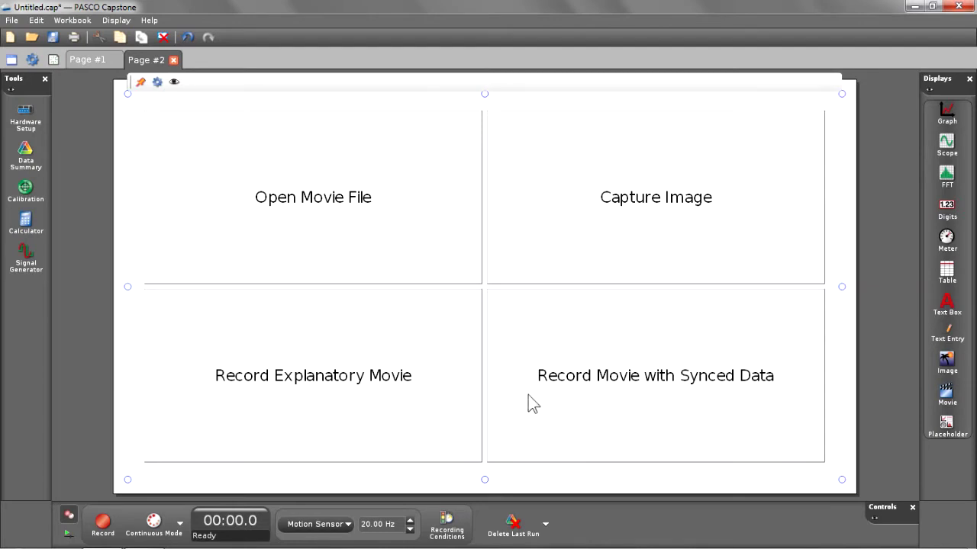
click(708, 395)
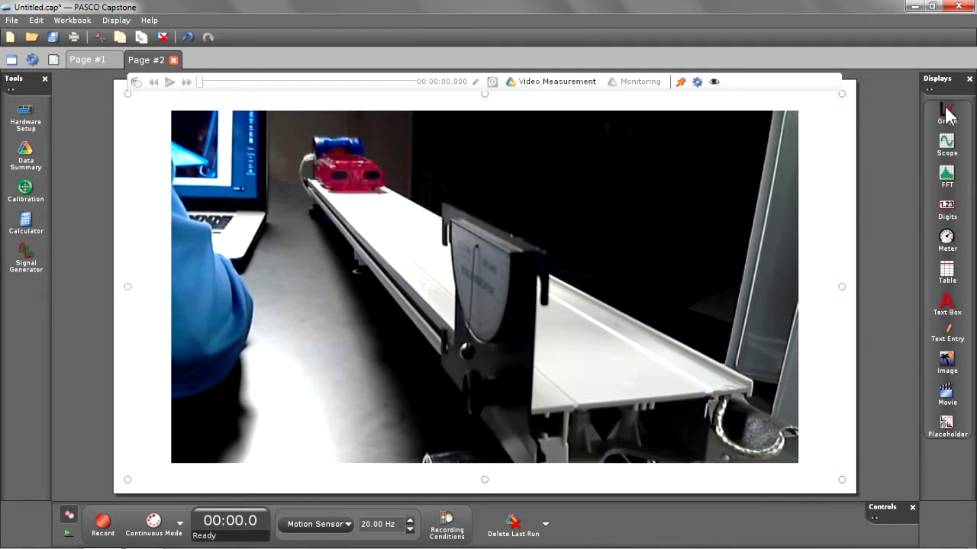
drag(946, 115, 718, 157)
click(509, 258)
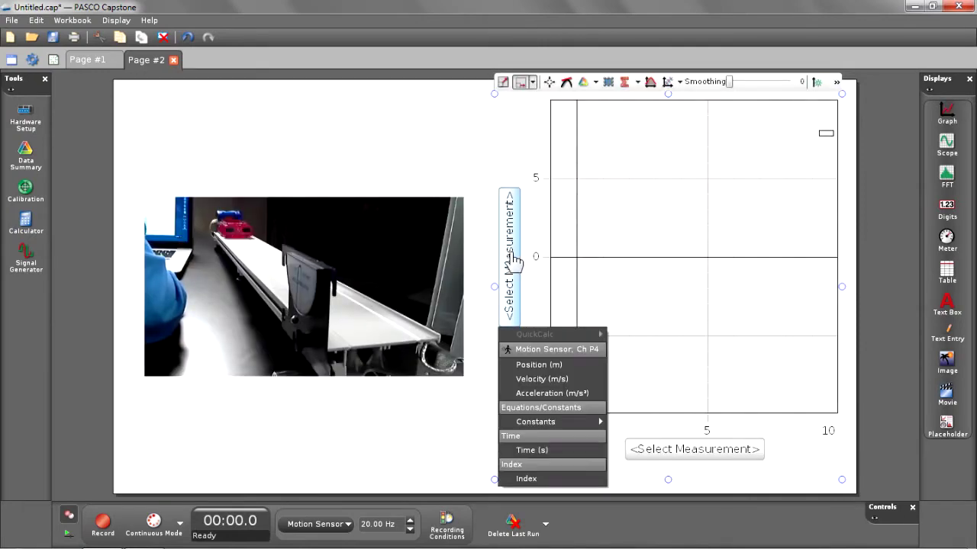
click(526, 366)
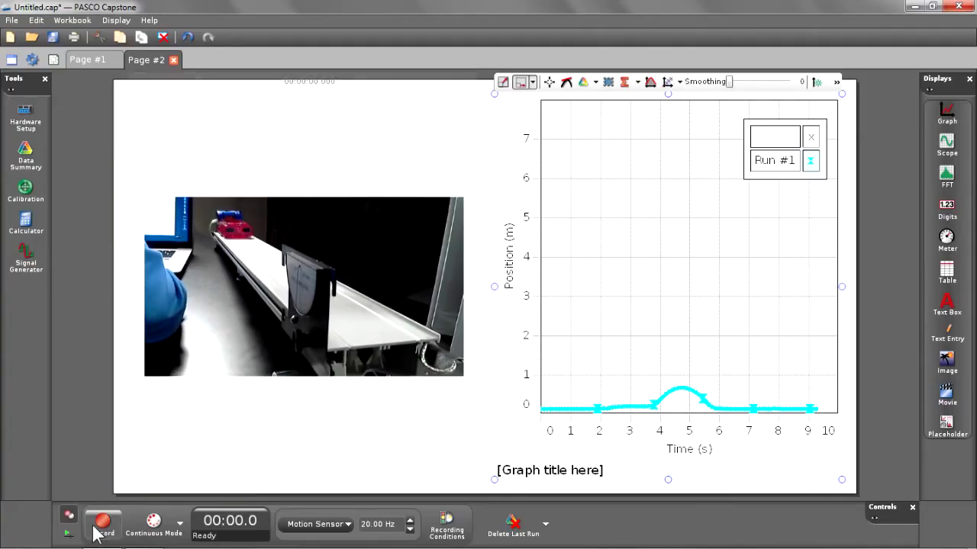
Record Run #2 with movie, scale the graph to fit, and play it back to the peak.
click(95, 532)
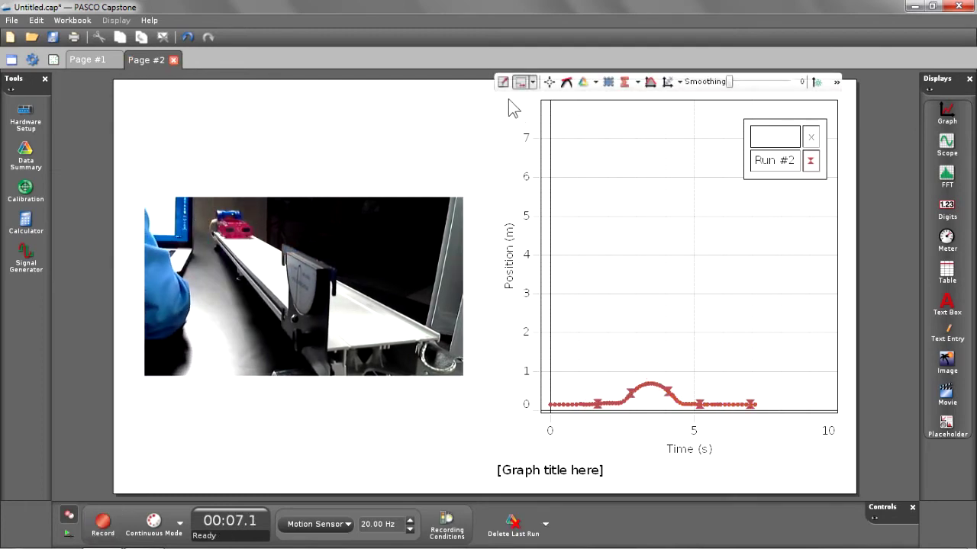
click(502, 83)
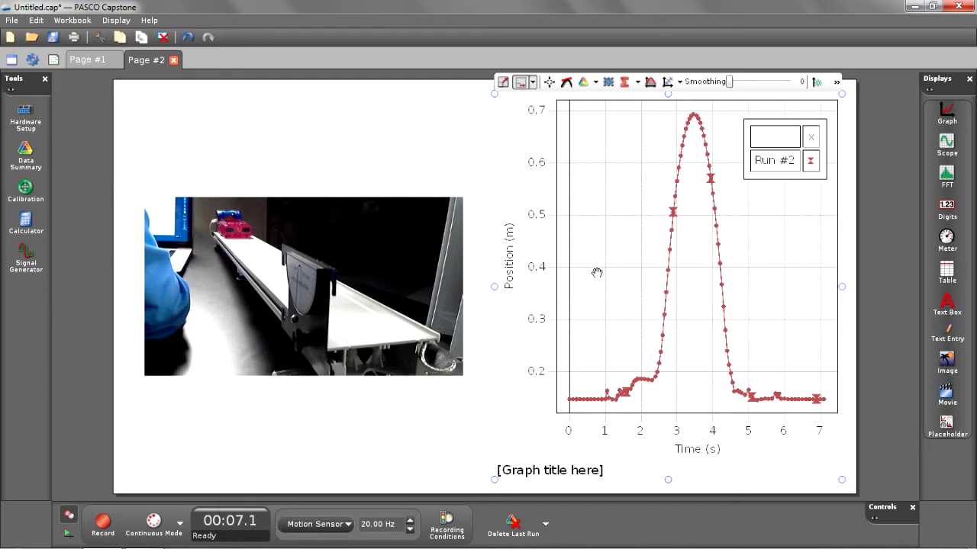
click(67, 534)
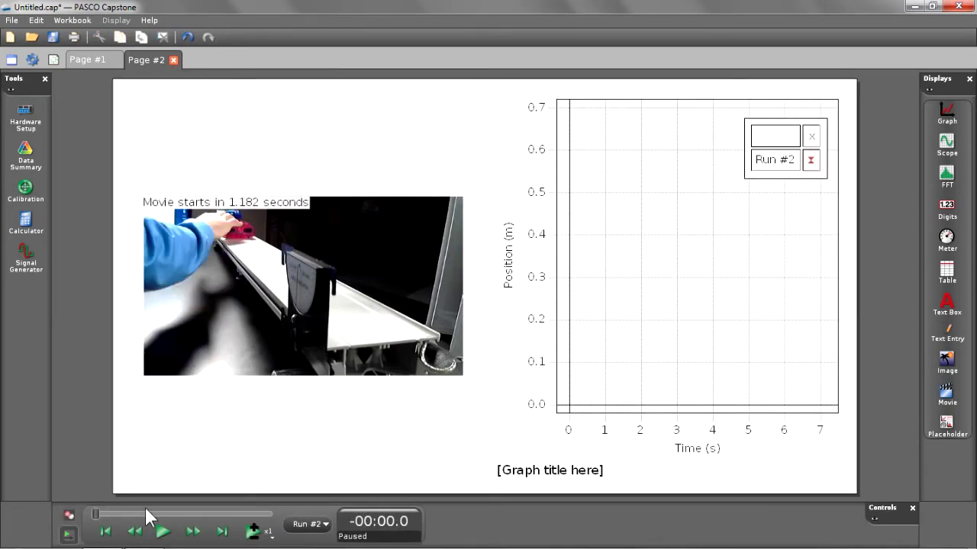
click(164, 532)
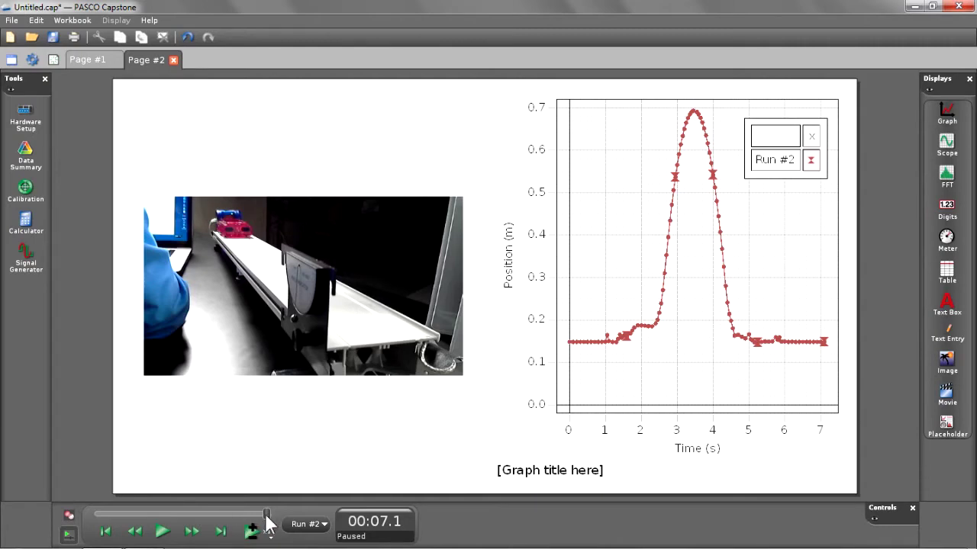
drag(265, 516, 179, 522)
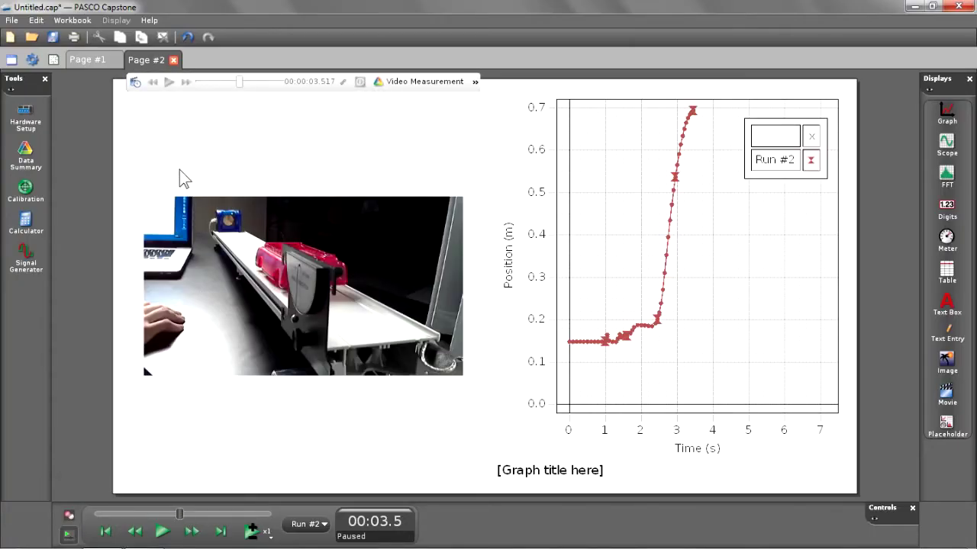
Adjust the movie sync by one frame to match Run #2 data, then replay from the start.
click(135, 82)
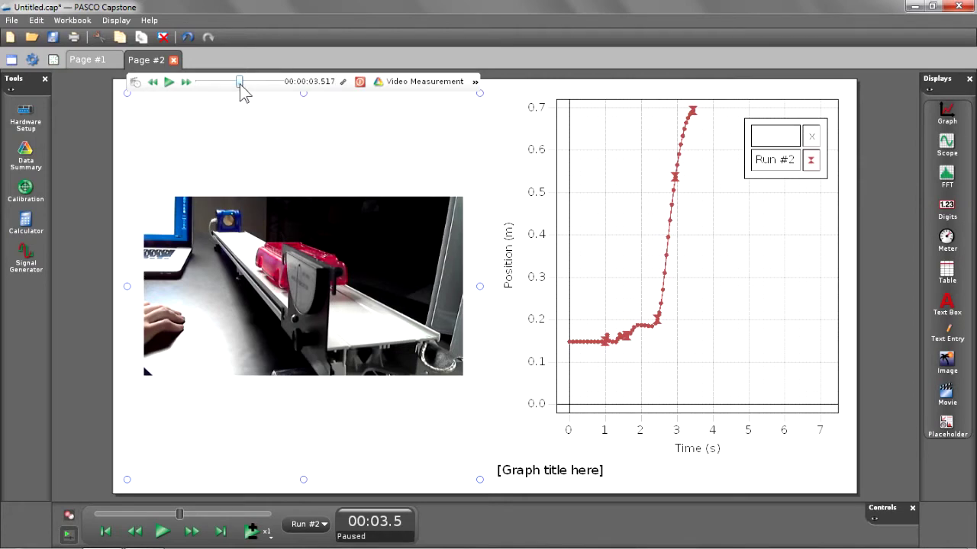
drag(239, 82, 238, 83)
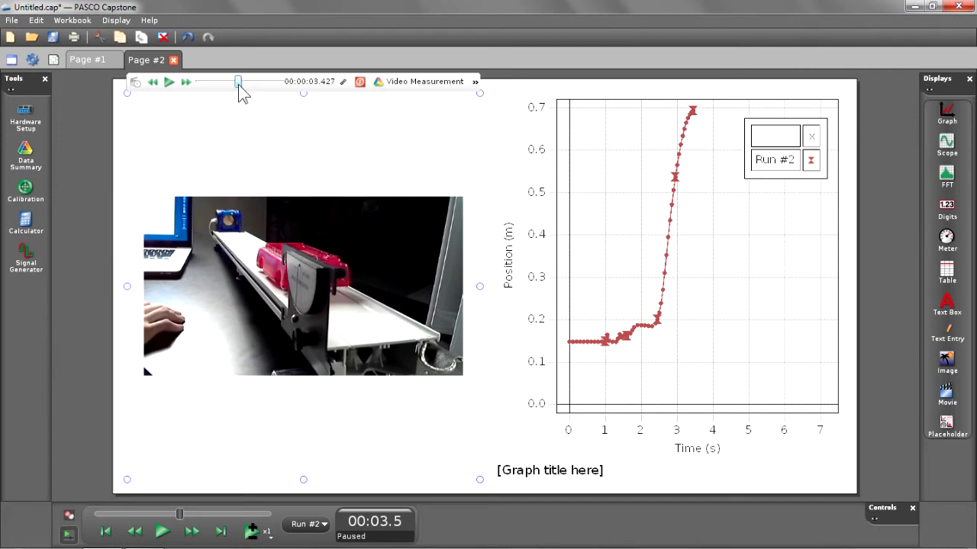
click(344, 85)
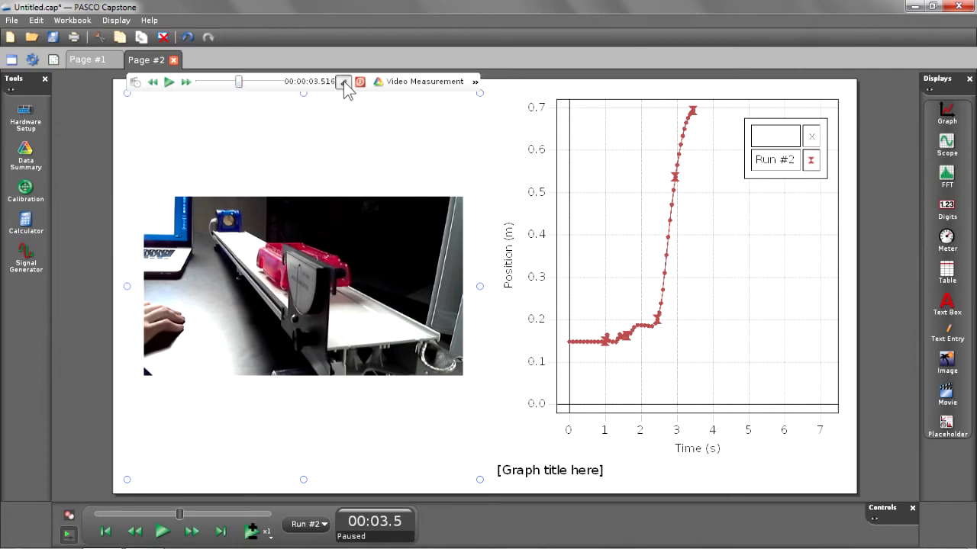
click(364, 83)
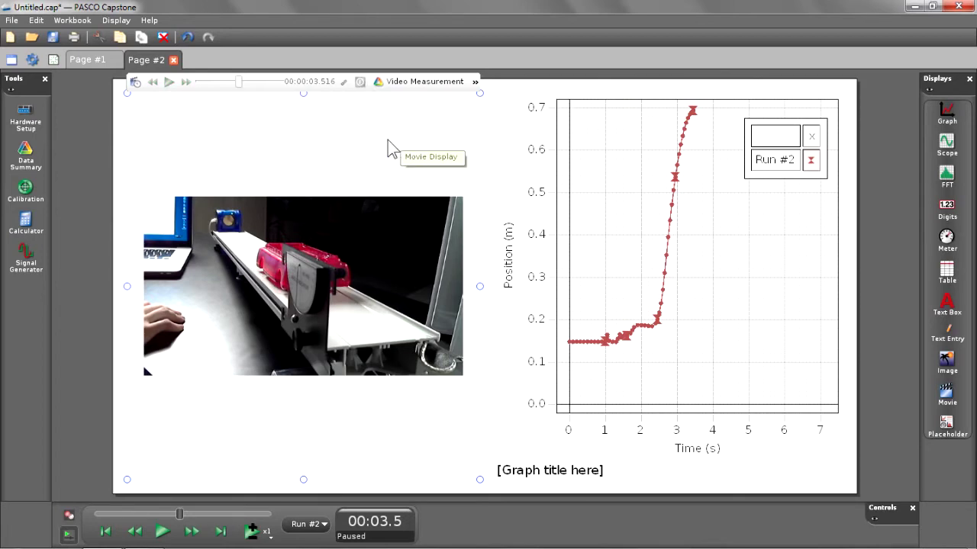
click(107, 532)
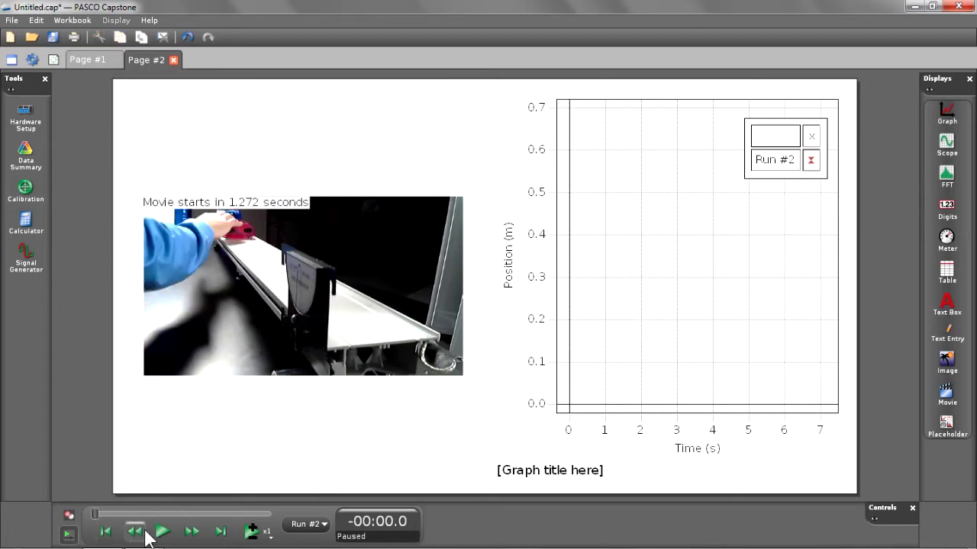
click(162, 533)
mouse_move(303, 286)
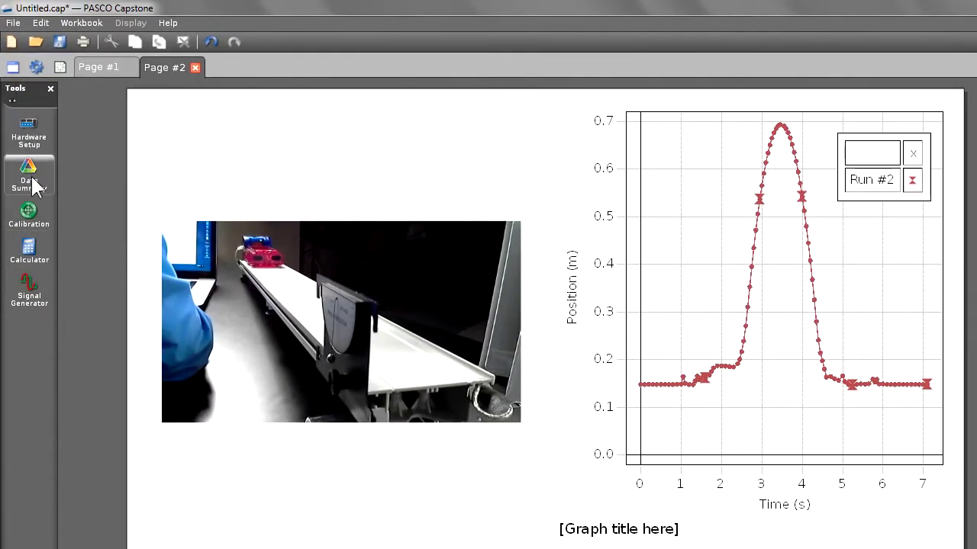
Define PE=m*g*h in joules in the Calculator.
click(23, 259)
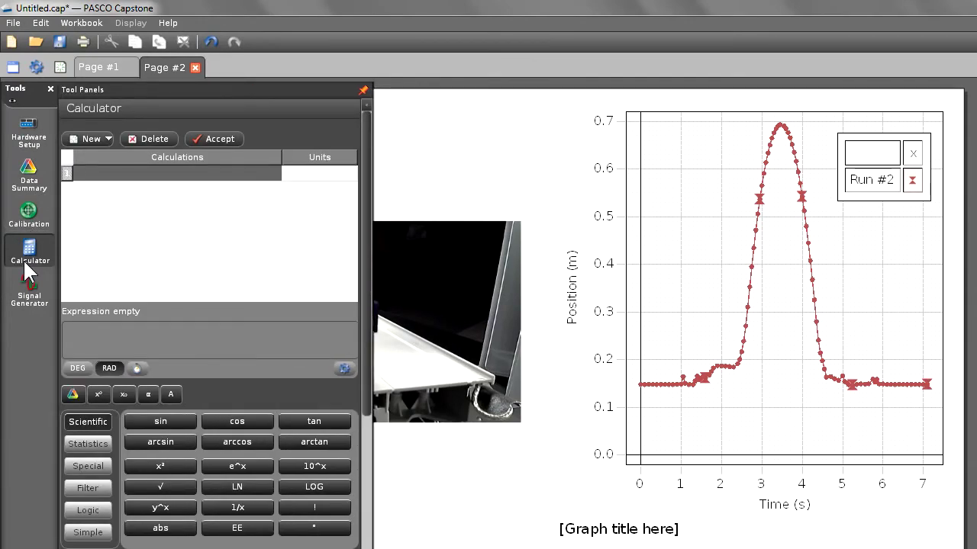
click(92, 173)
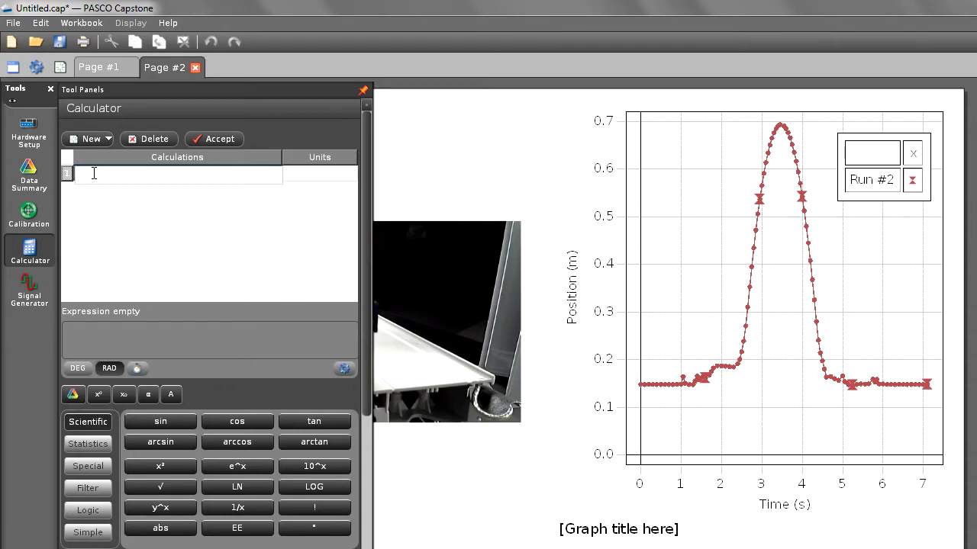
text(PE=m*g*h)
key(Tab)
text(J)
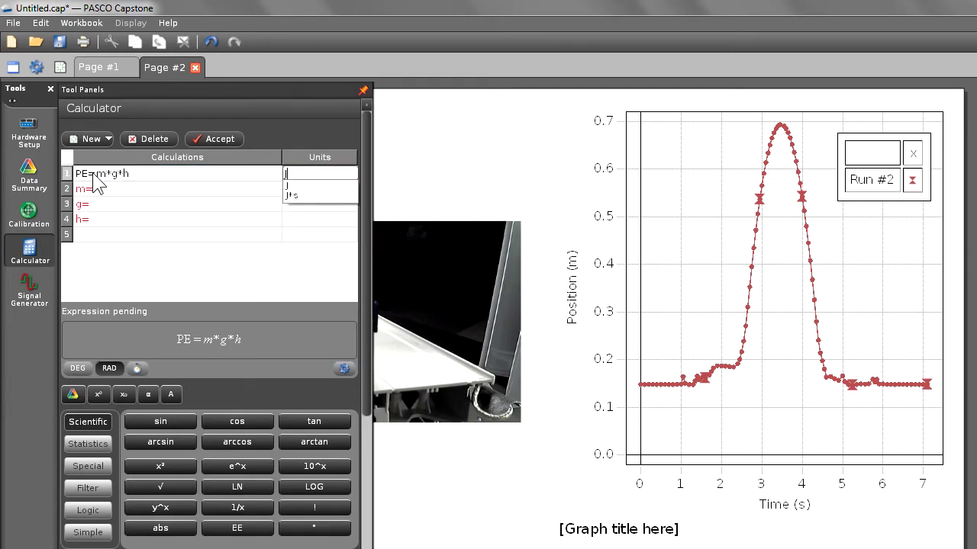
key(Return)
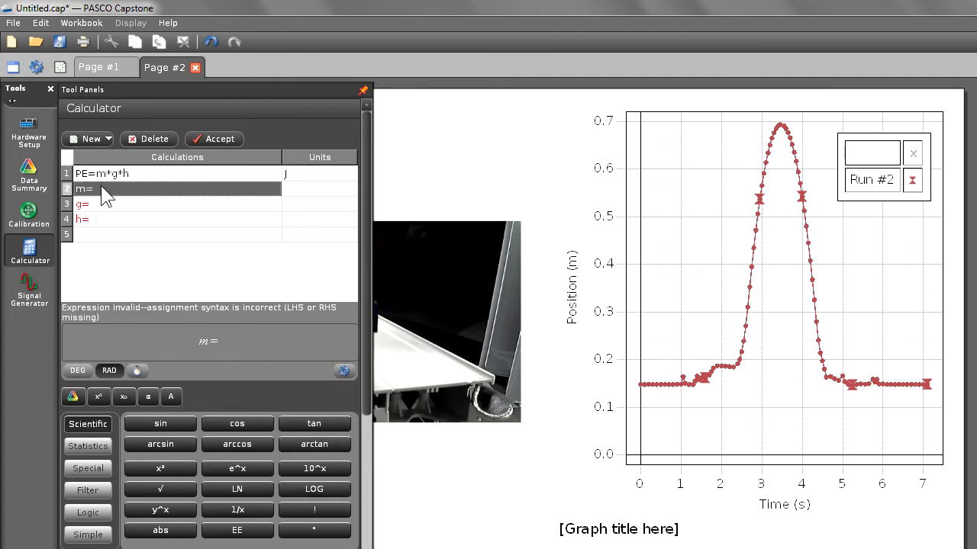
Define m=.25 in kg and begin the g definition.
click(102, 187)
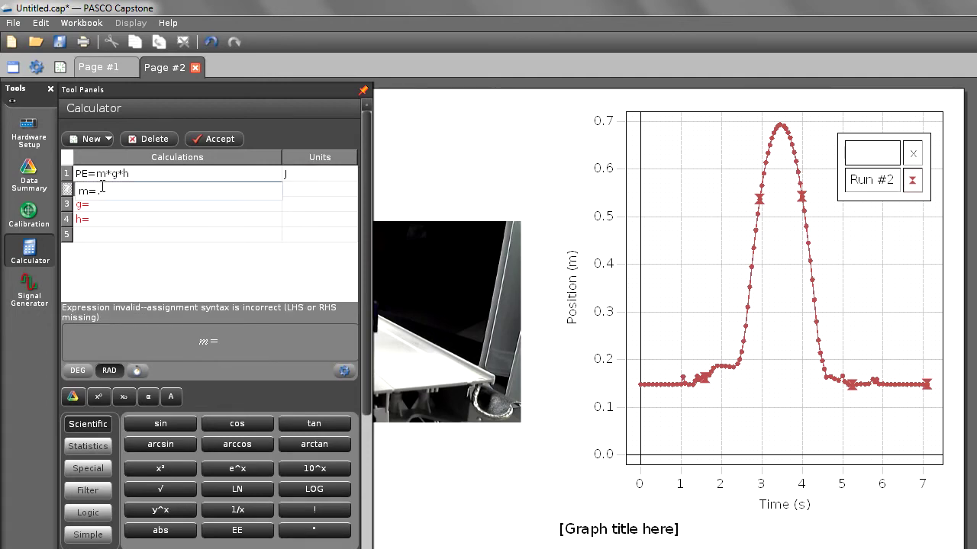
text(.25)
key(Tab)
text(kg)
key(Return)
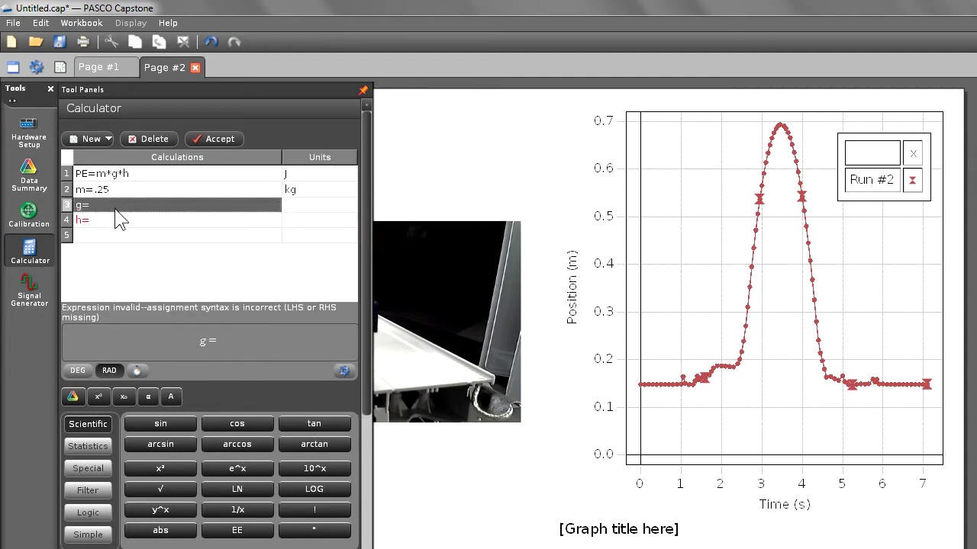
click(113, 208)
Set g to the built-in acceleration due to gravity with units m/s².
right_click(104, 209)
mouse_move(147, 217)
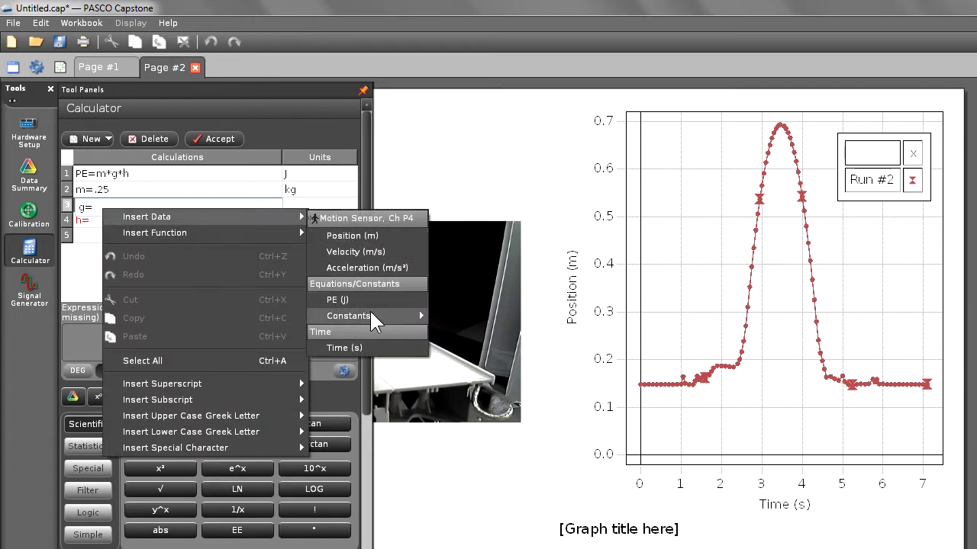
mouse_move(349, 316)
click(507, 445)
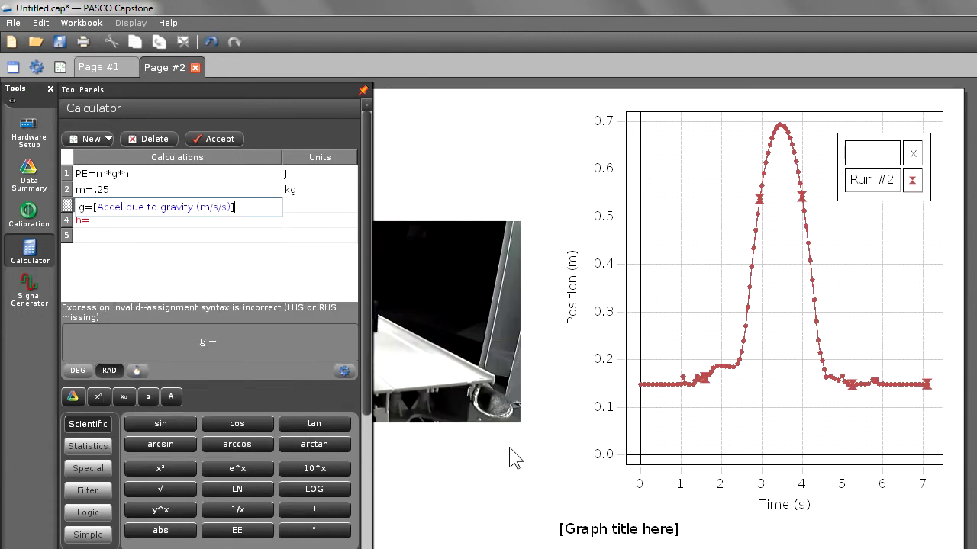
click(301, 206)
text(m/s)
key(Down)
key(Down)
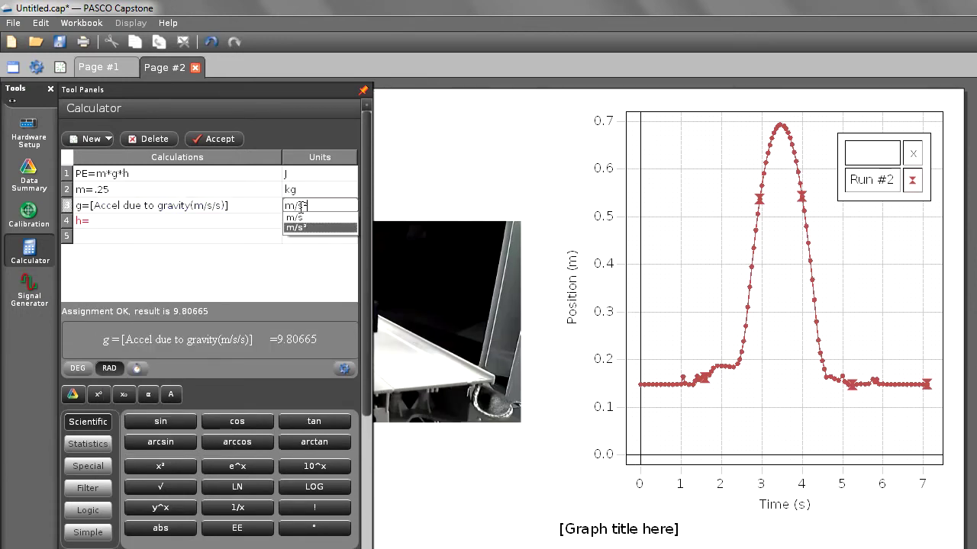
key(Return)
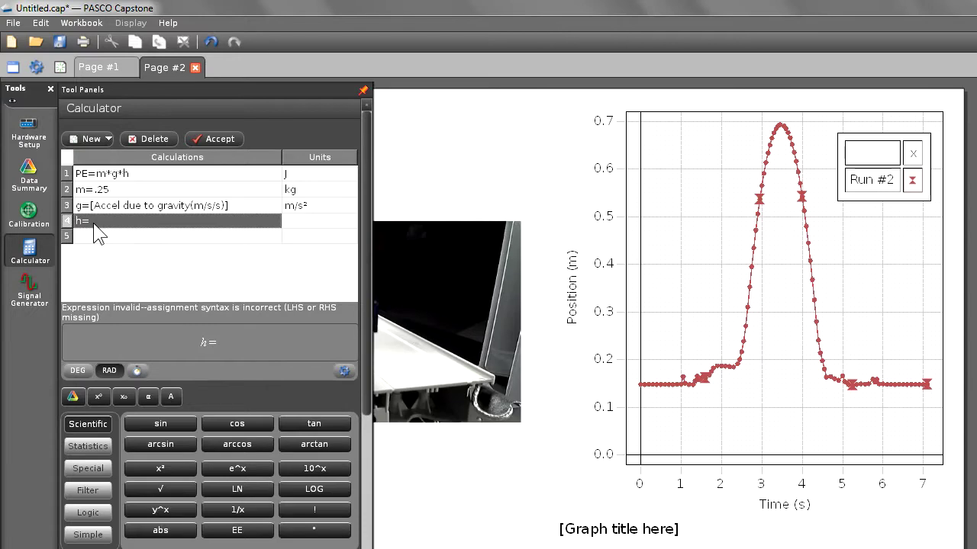
Define h=[Position(m)]*sin(7) in metres, with angles in degrees.
click(116, 219)
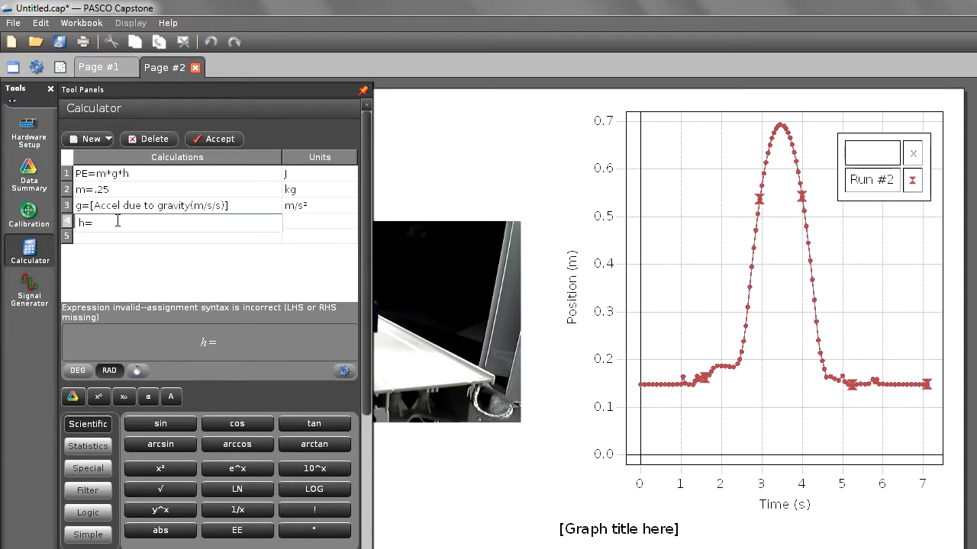
click(73, 395)
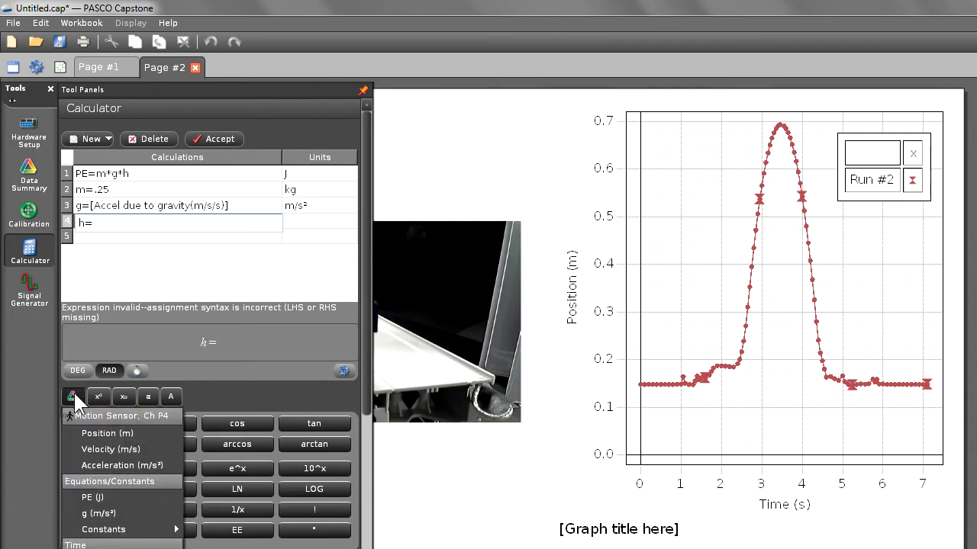
click(102, 433)
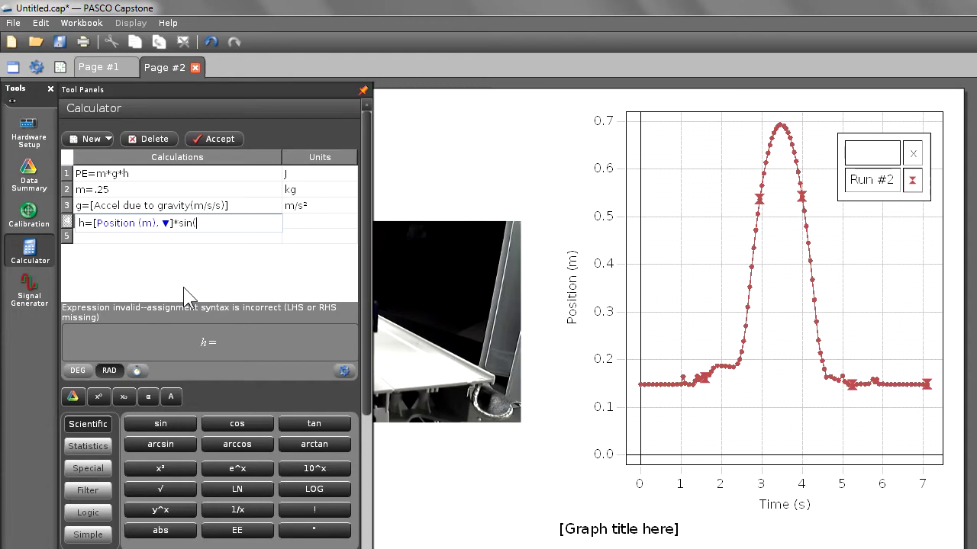
key(Tab)
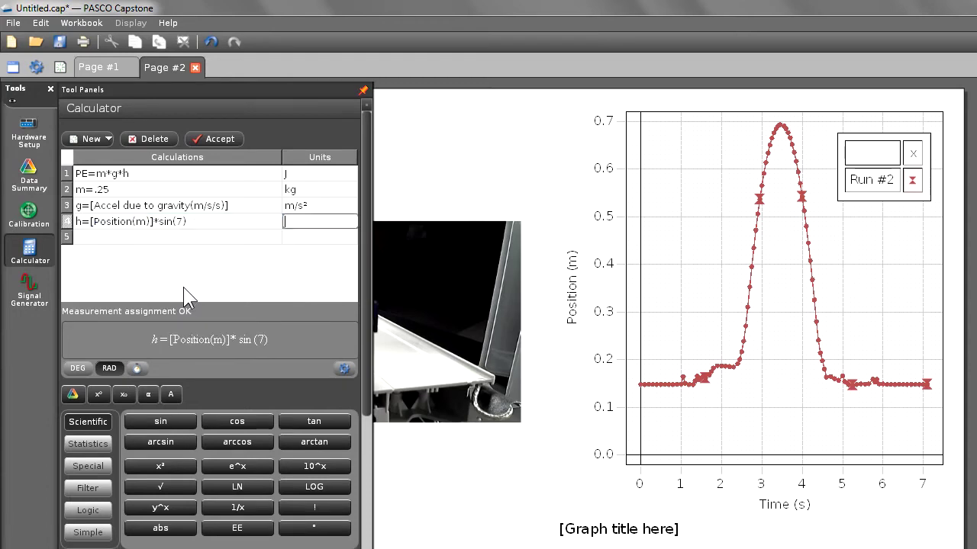
text(m)
key(Return)
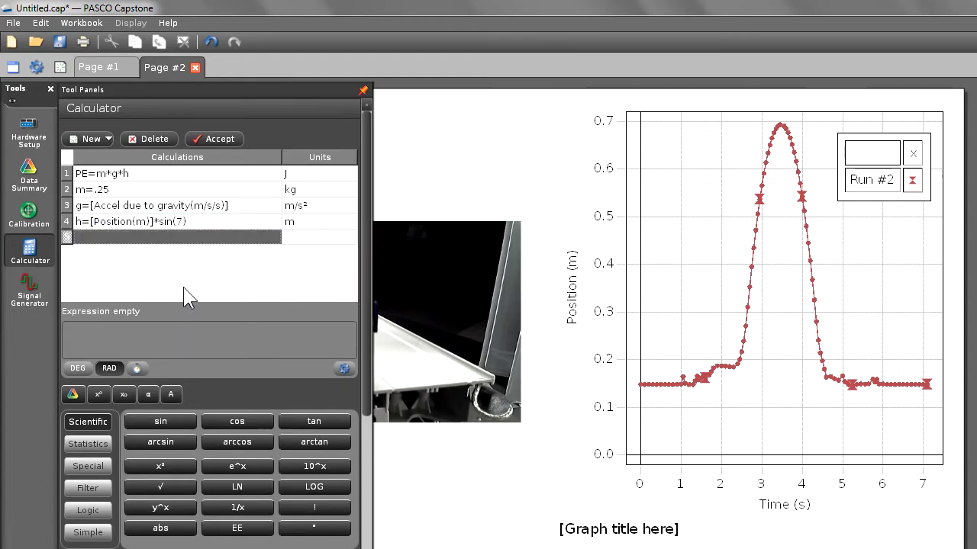
click(185, 222)
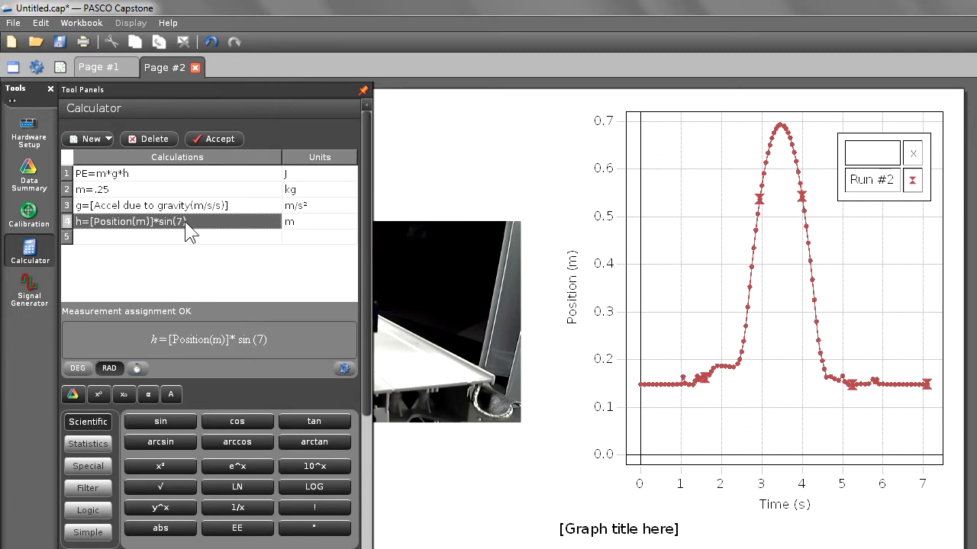
click(78, 367)
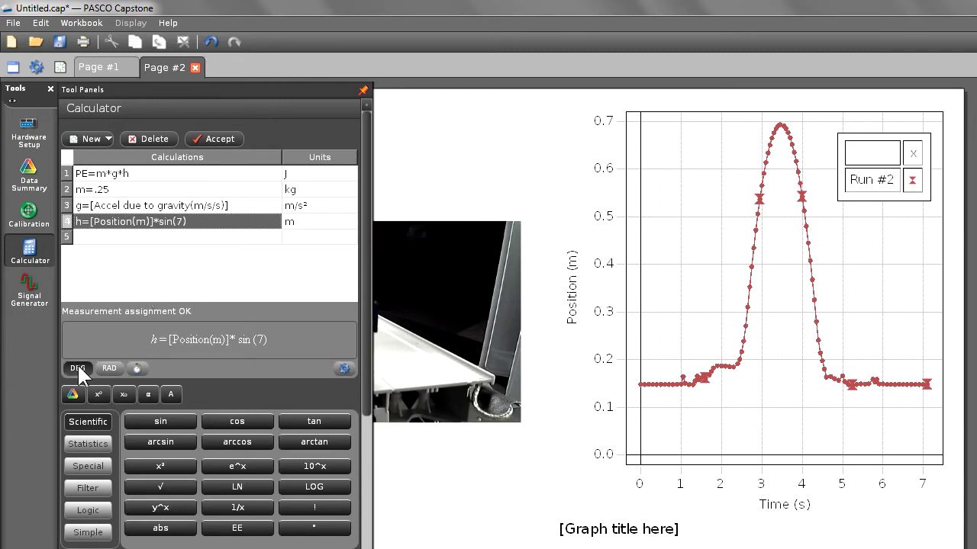
mouse_move(572, 289)
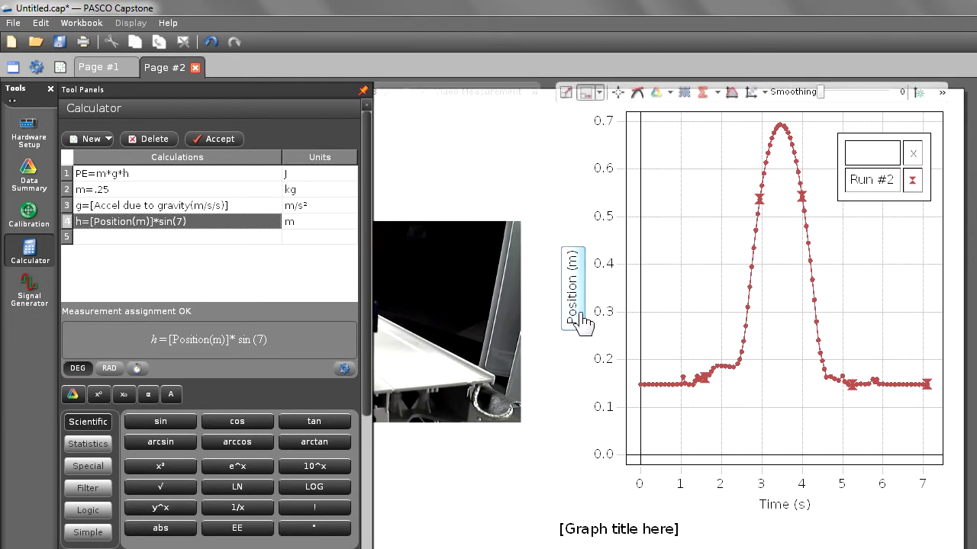
Plot PE (J) on the Page #2 graph and scale it to its peak near 0.21 J.
click(580, 315)
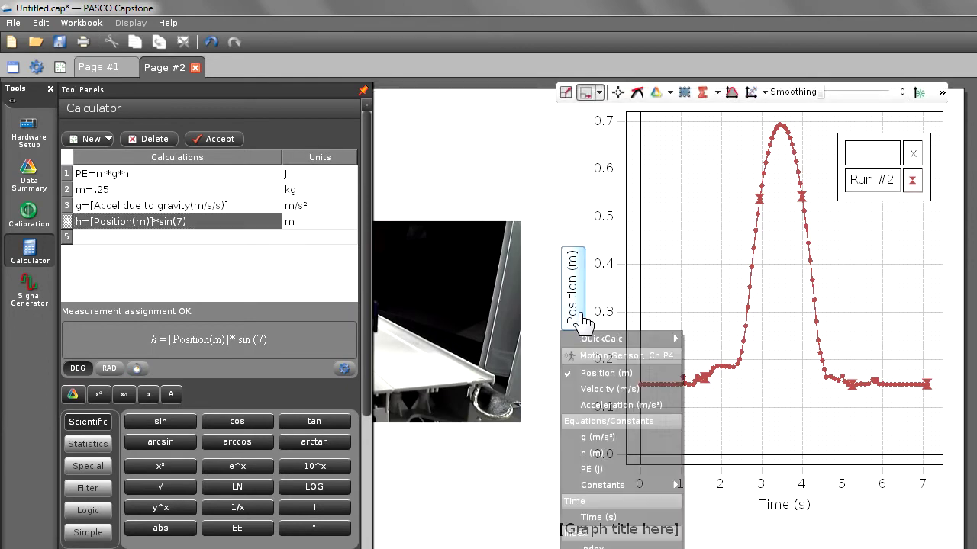
click(591, 466)
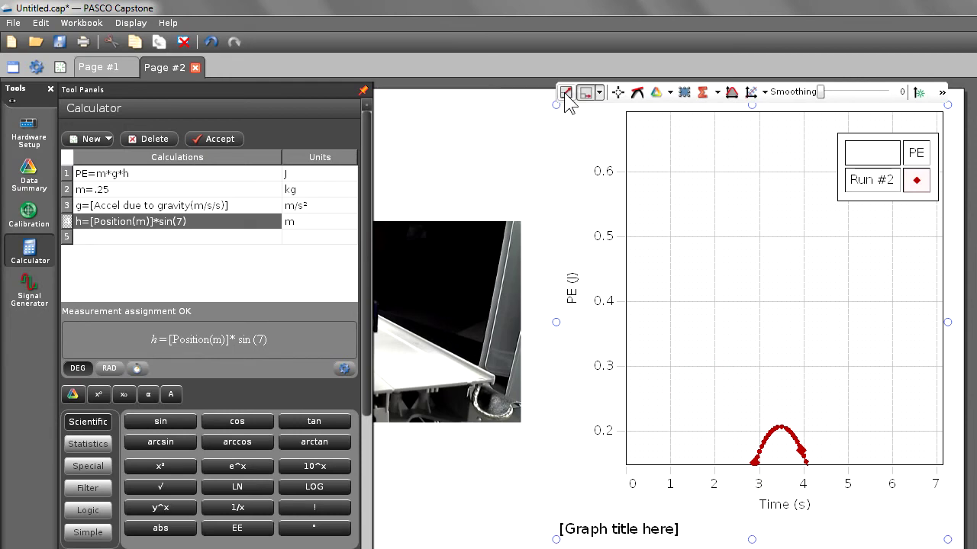
click(566, 93)
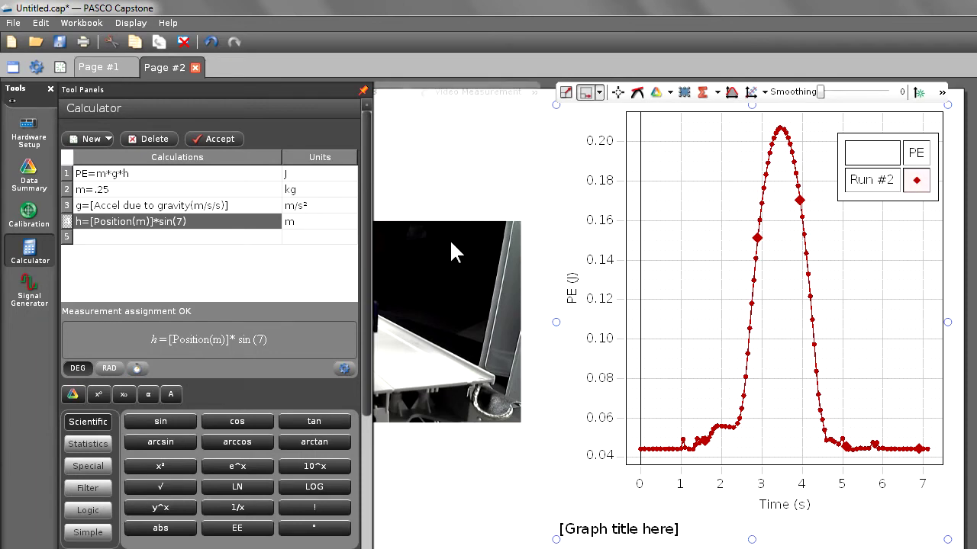
Define KE=.5*m*[Velocity(m/s)]^2 in joules in the fifth calculator row.
click(87, 236)
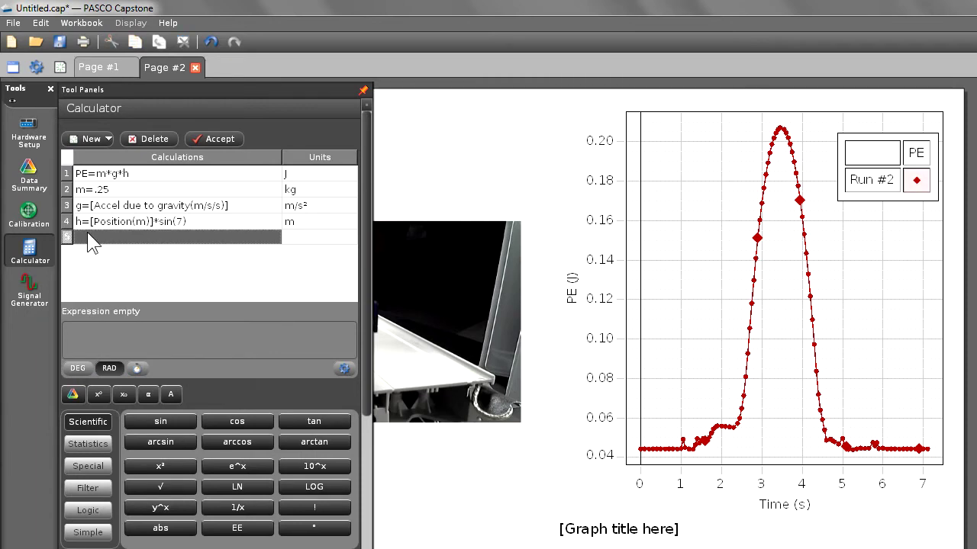
text(K)
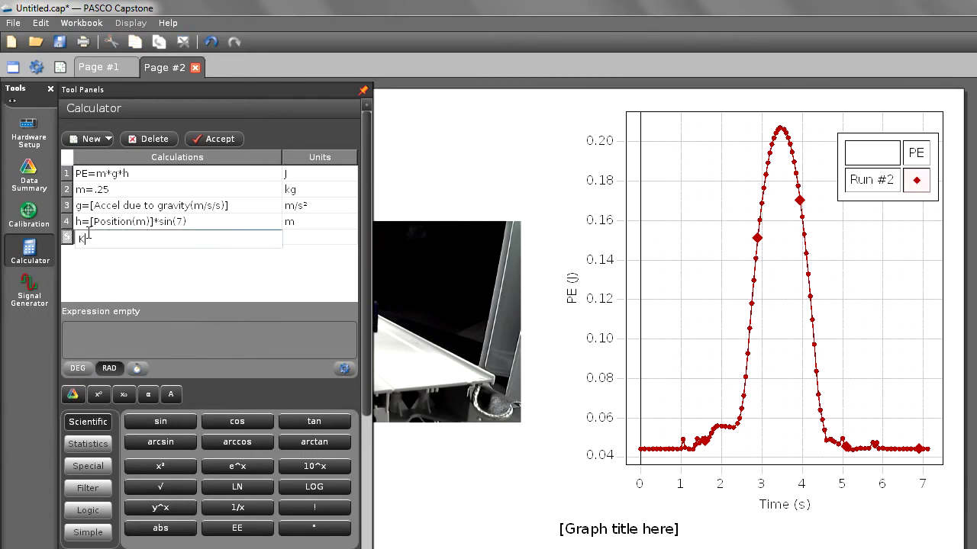
text(E)
click(73, 392)
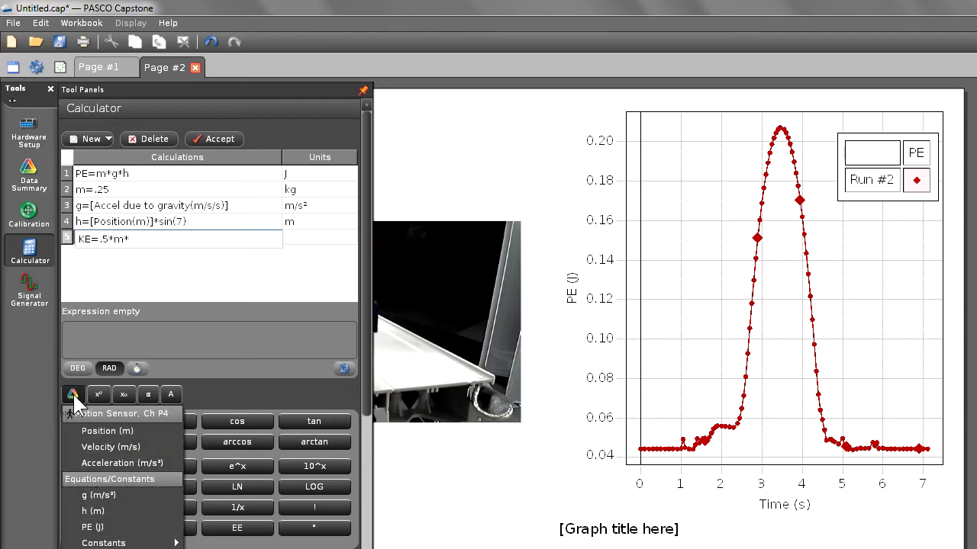
click(83, 449)
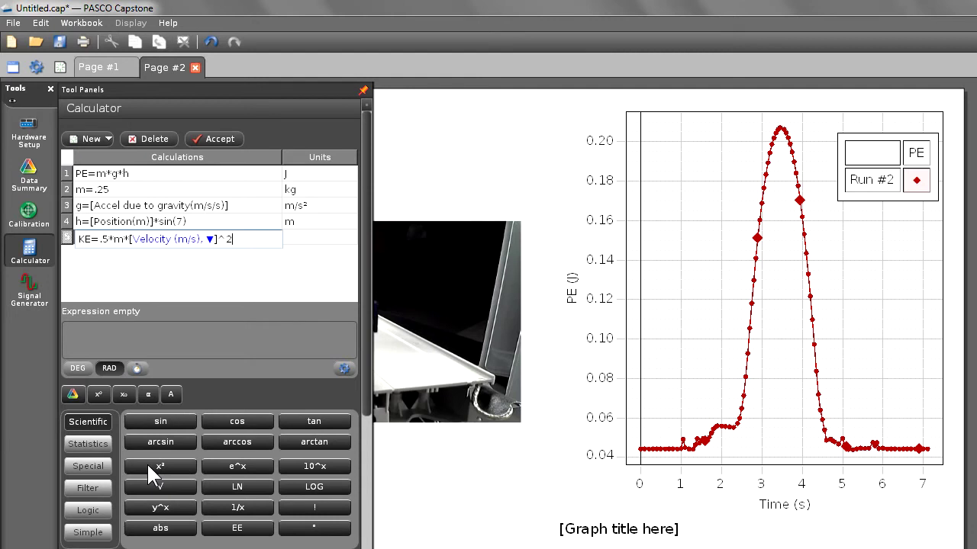
key(Return)
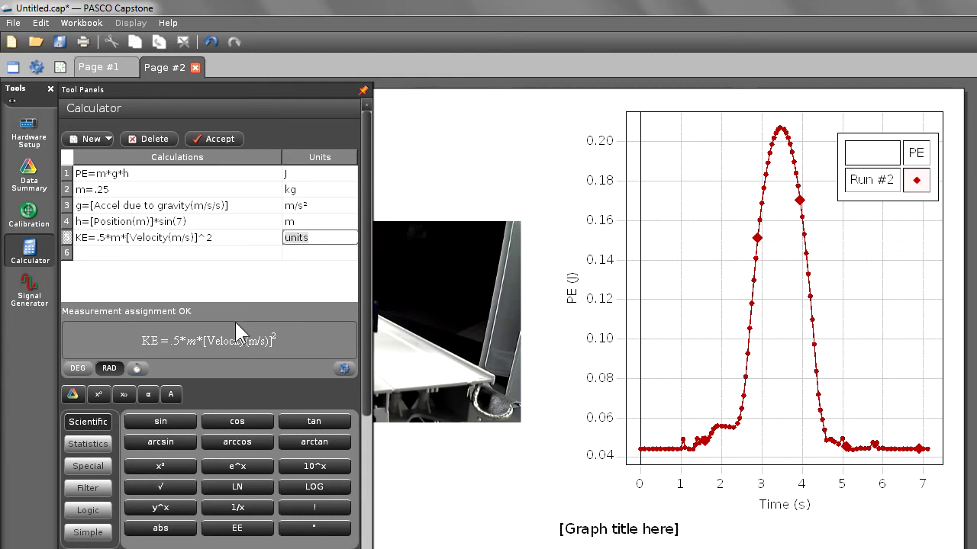
text(J)
key(Return)
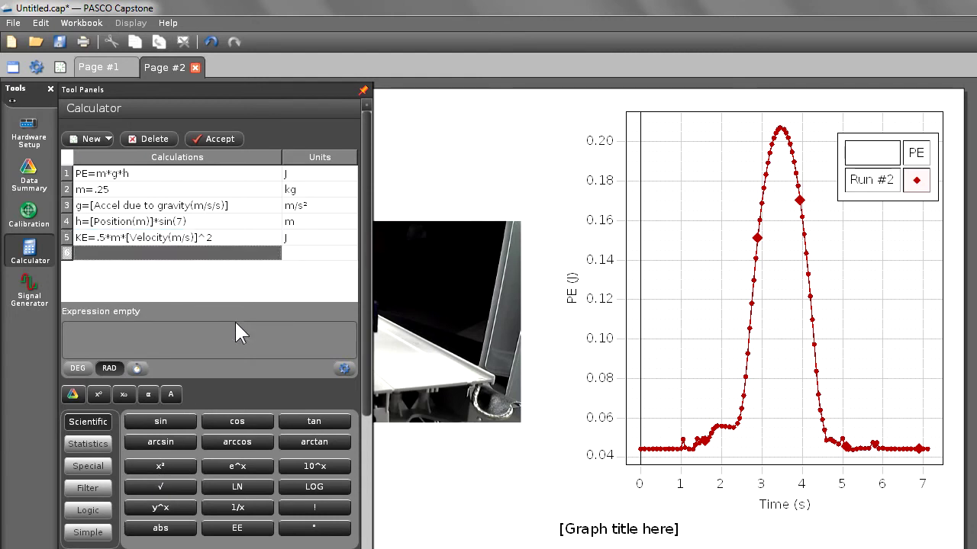
mouse_move(815, 122)
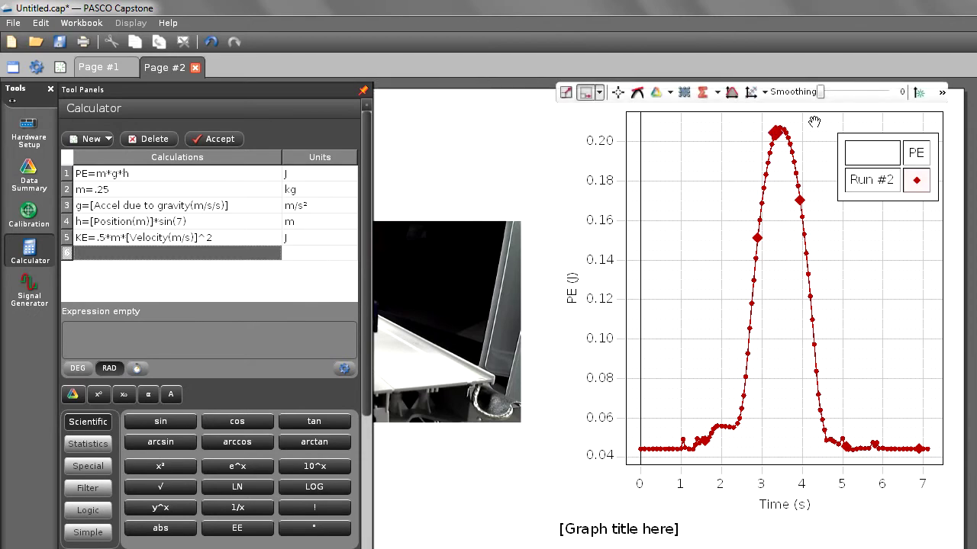
Add a KE (J) plot area beneath the PE graph and scale both to fit.
click(941, 94)
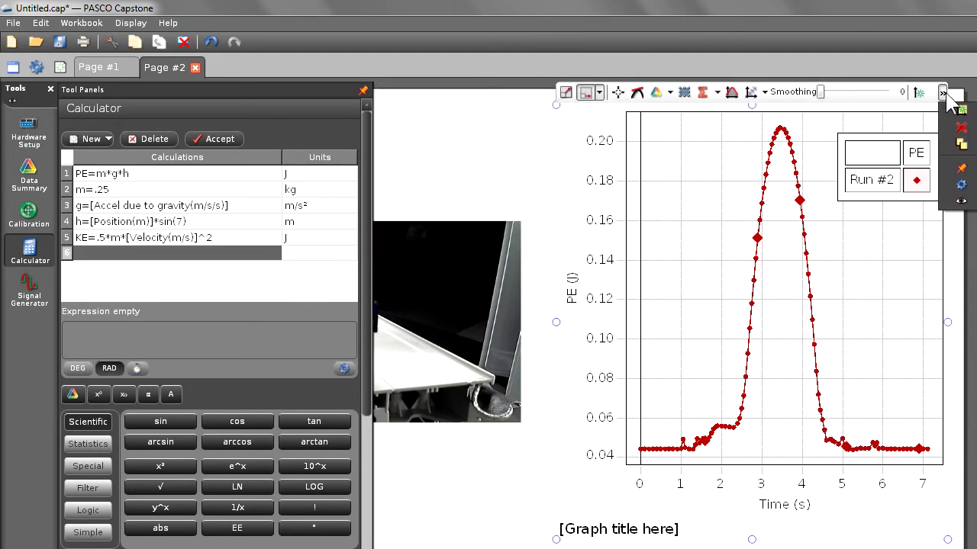
click(955, 110)
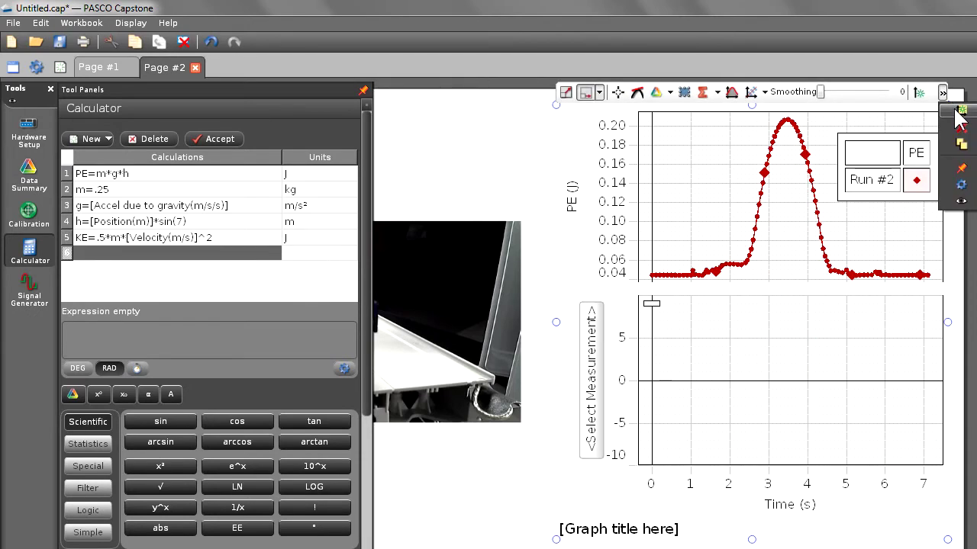
click(599, 401)
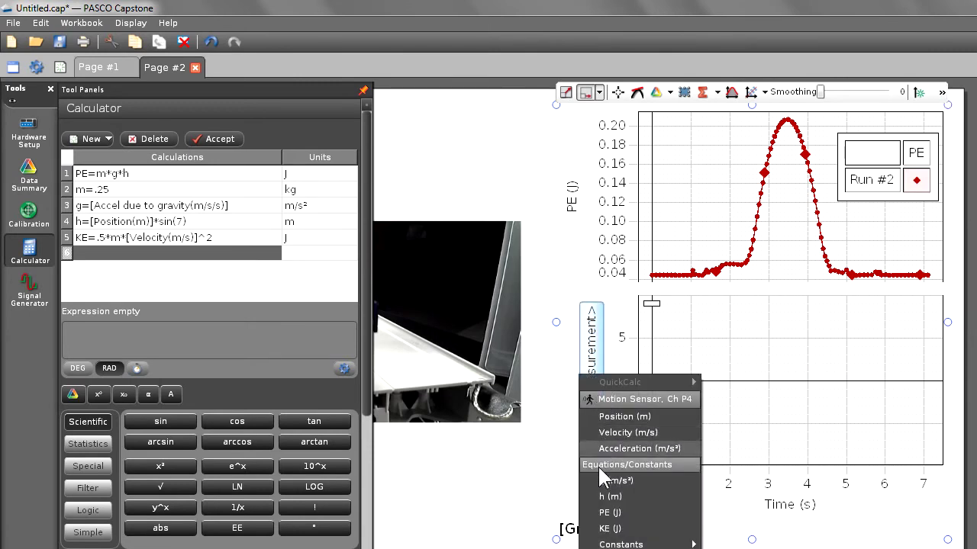
click(607, 528)
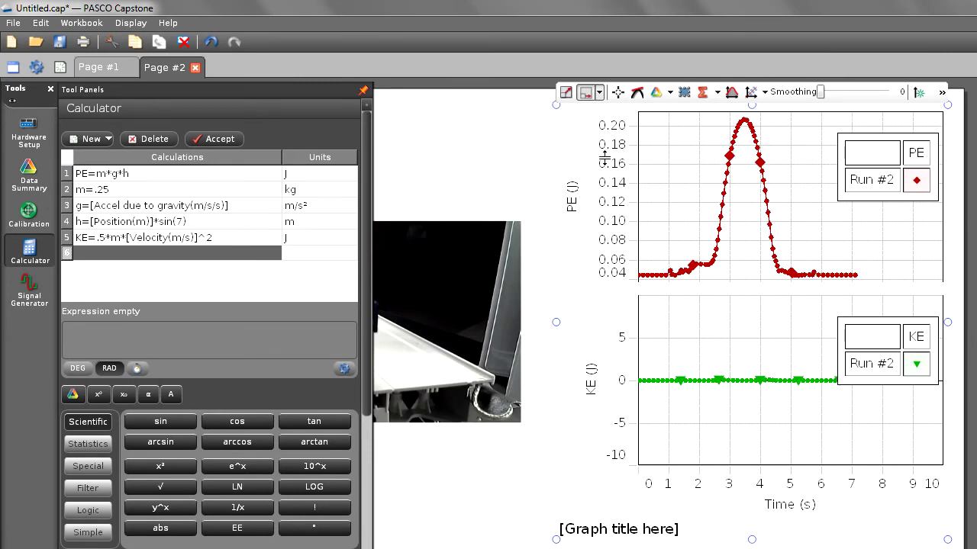
click(562, 97)
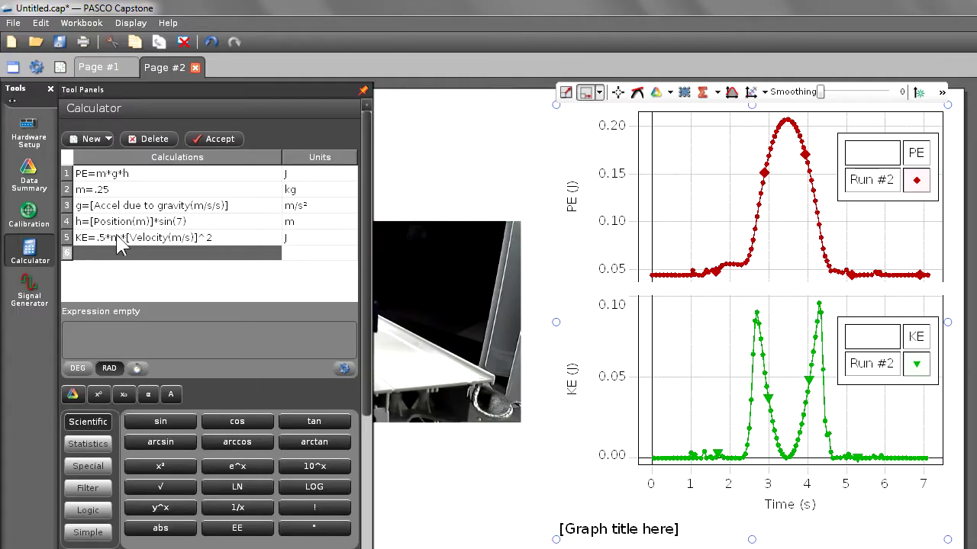
Define the calculation TE=PE+KE in the Calculator with units of J.
click(92, 250)
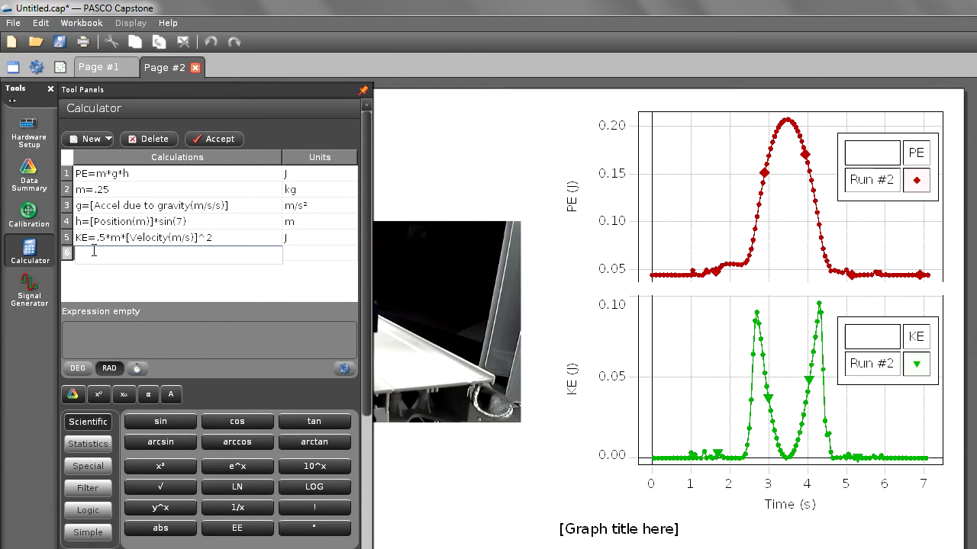
text(TE=PE+KE)
key(Return)
key(BackSpace)
text(J)
key(Return)
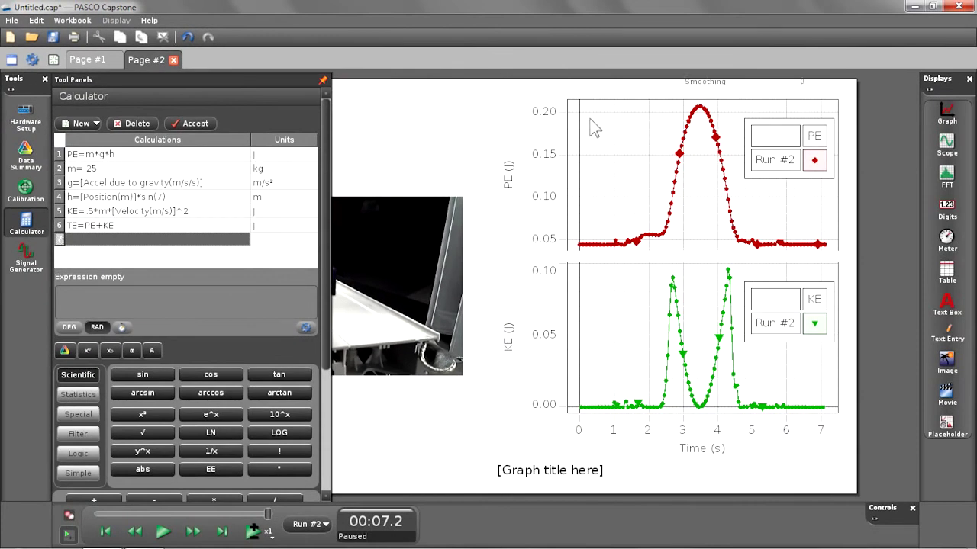
Add a third plot showing TE (J) under the KE plot and scale all plots to fit.
click(595, 126)
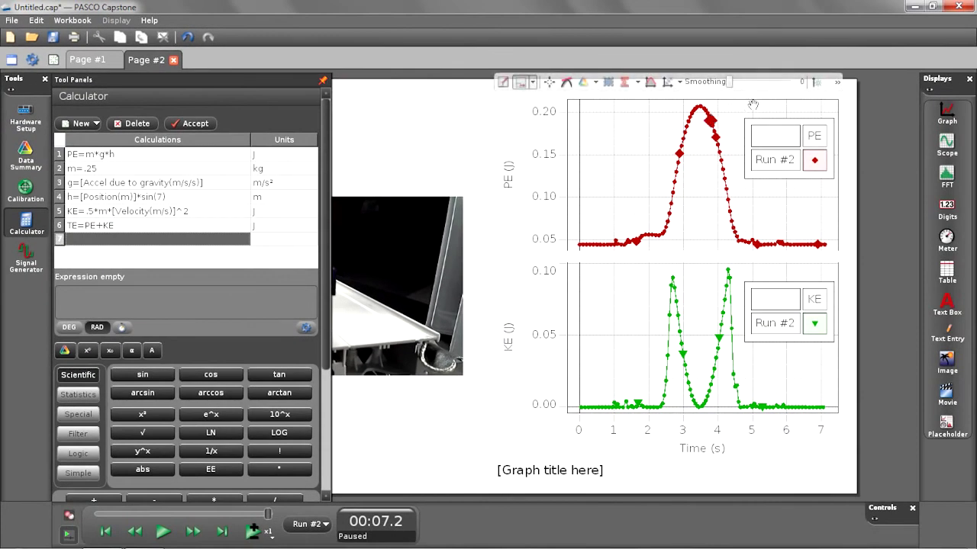
click(837, 82)
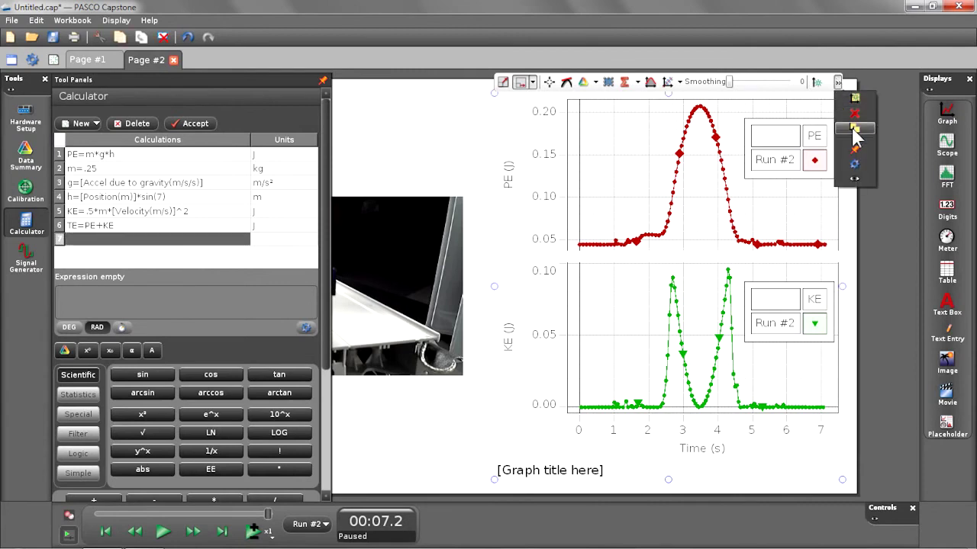
click(855, 98)
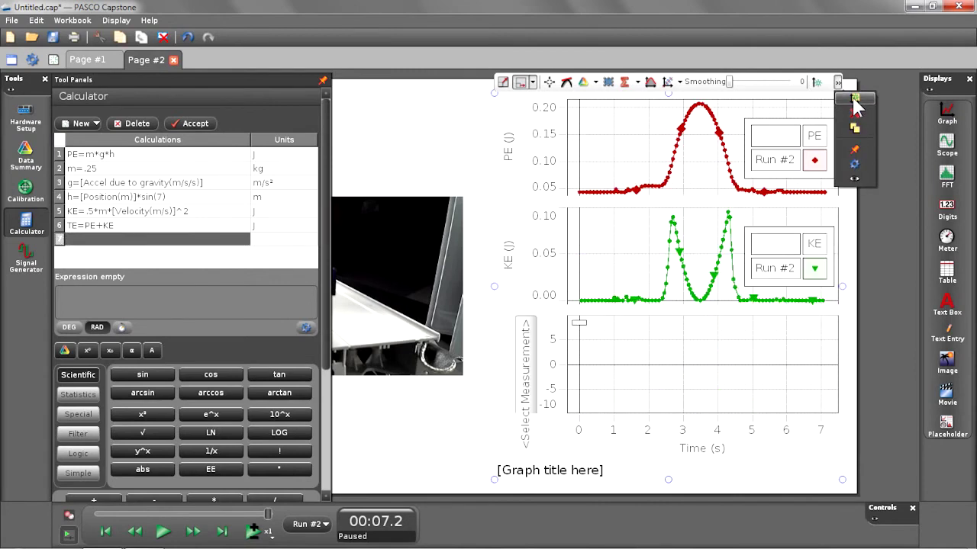
click(524, 397)
click(532, 475)
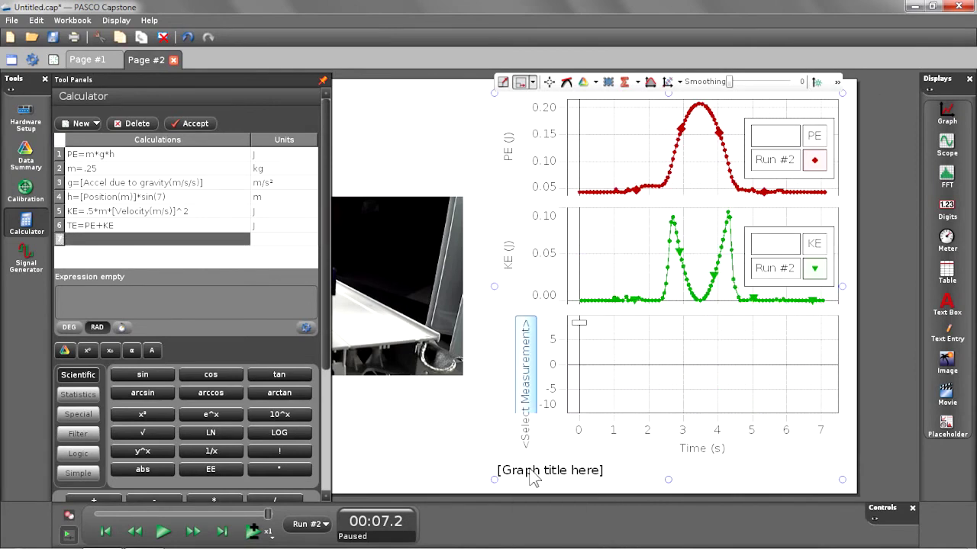
click(503, 81)
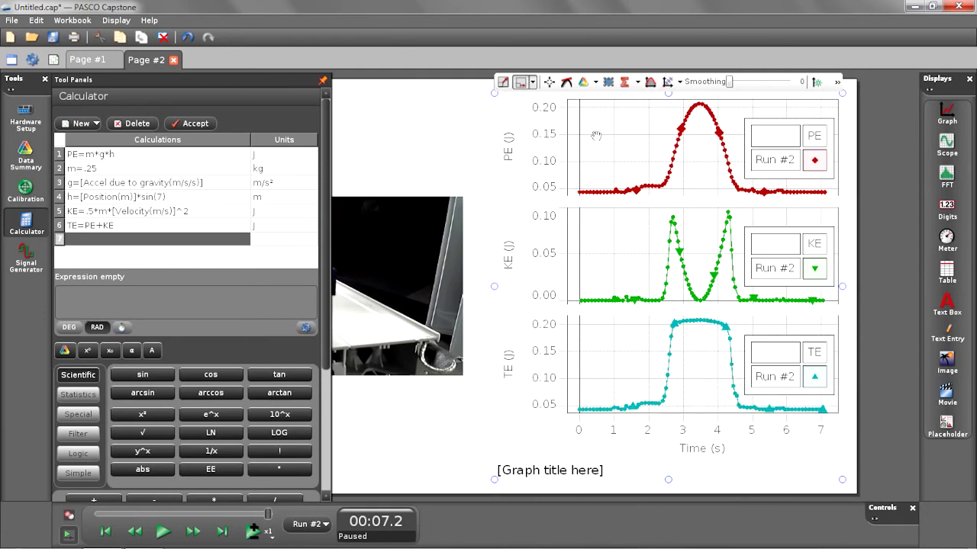
Hide the legends on the PE, KE and TE plots.
right_click(643, 143)
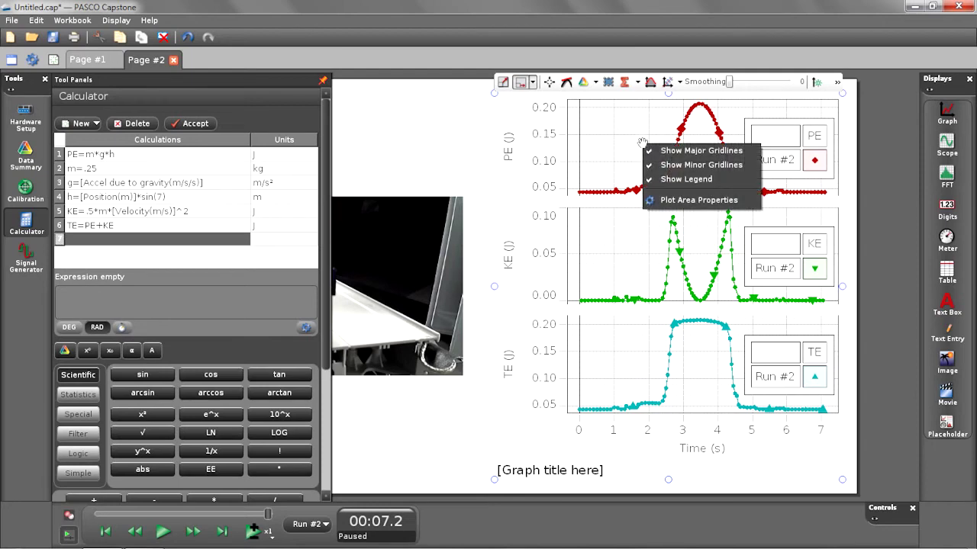
click(667, 179)
right_click(631, 258)
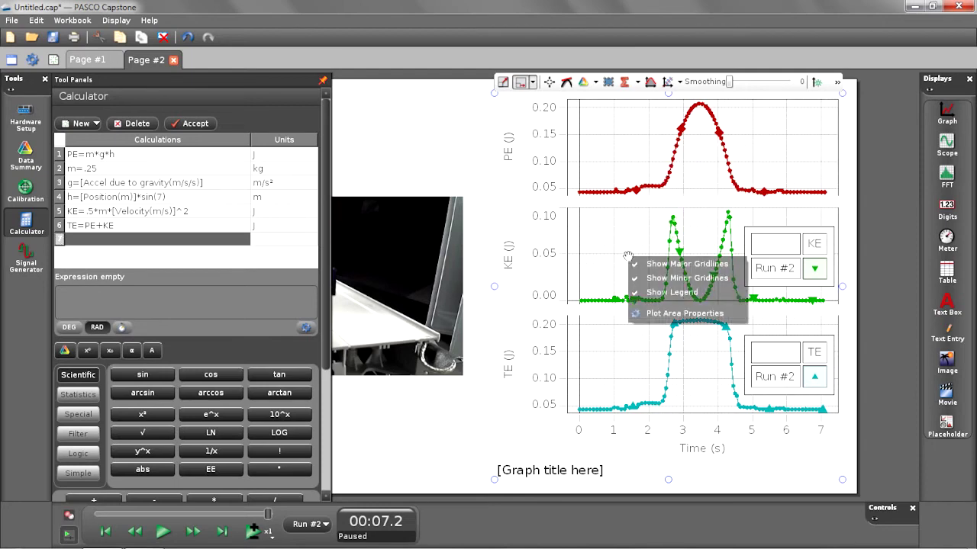
click(639, 288)
right_click(627, 352)
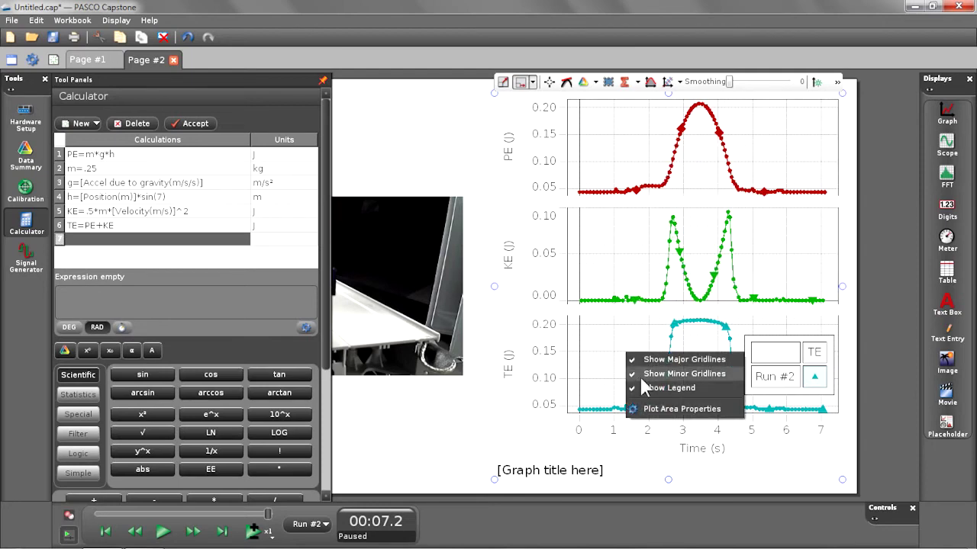
click(641, 387)
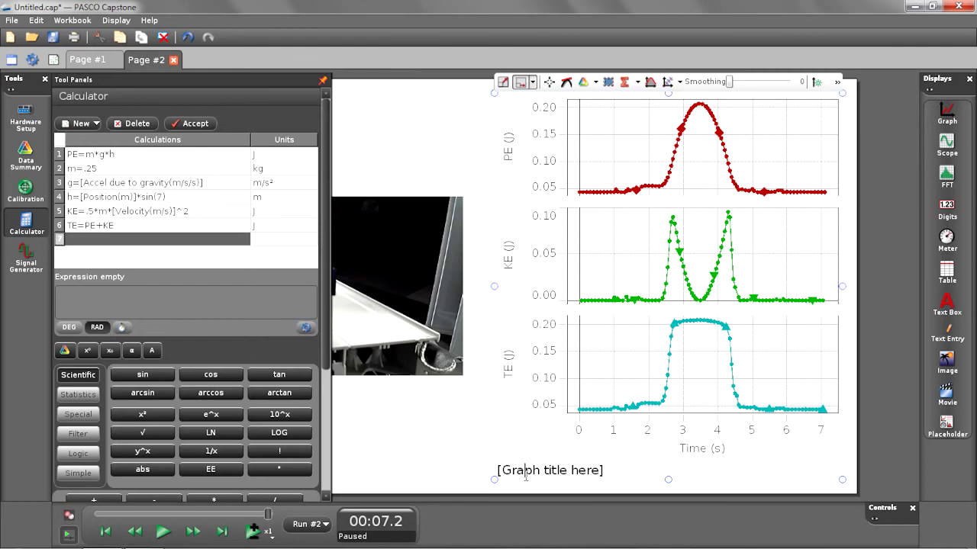
Title the graph 'Energy of cart moving up and down track'.
click(525, 473)
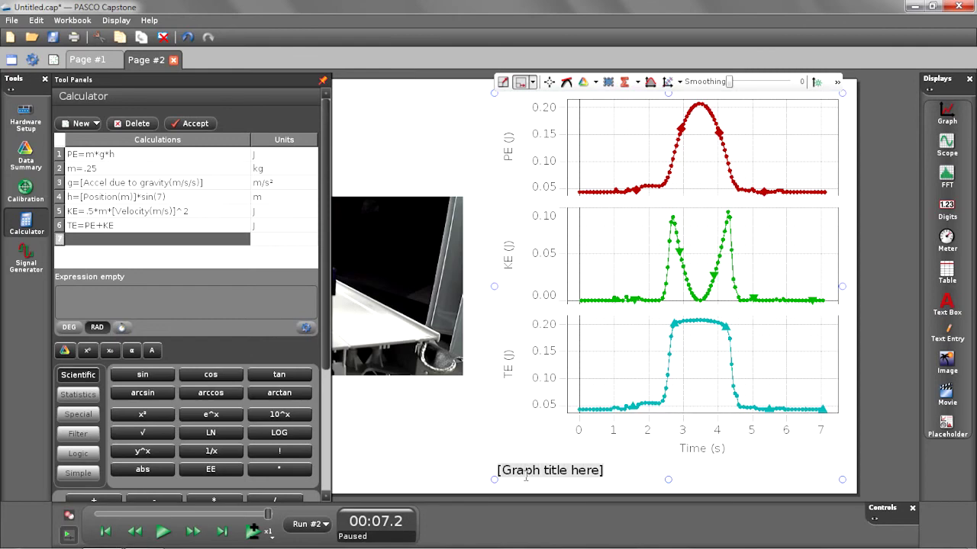
key(BackSpace)
text(Ene)
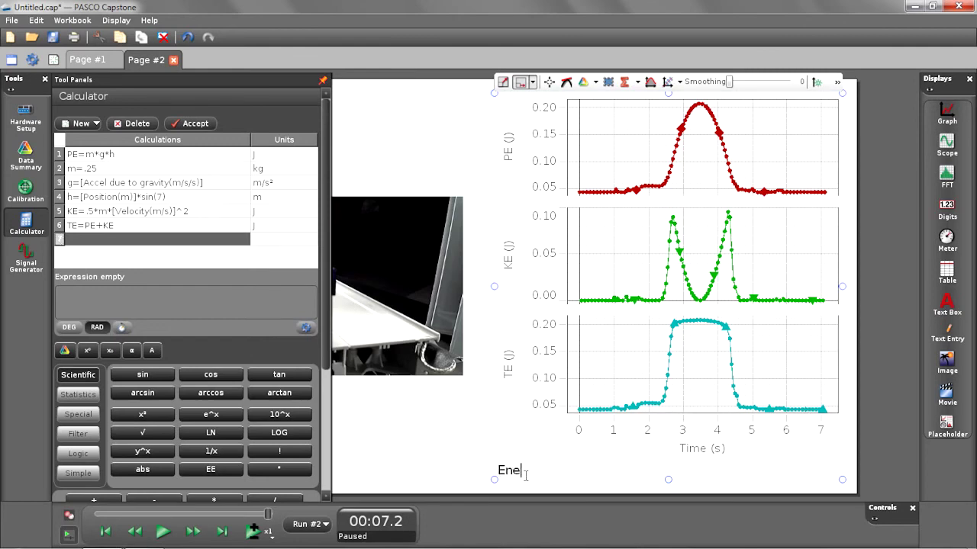
text(rgy of cart m)
text(oving up and d)
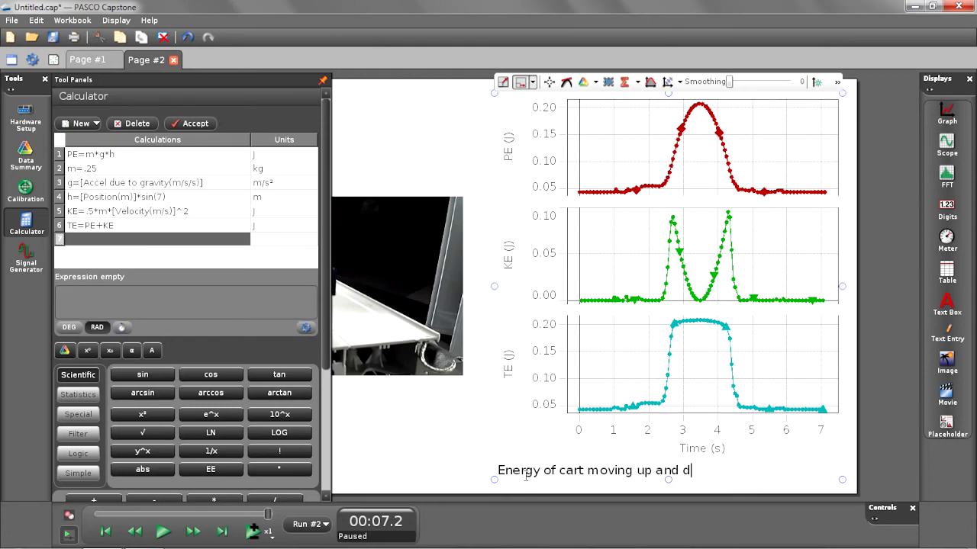
text(own track)
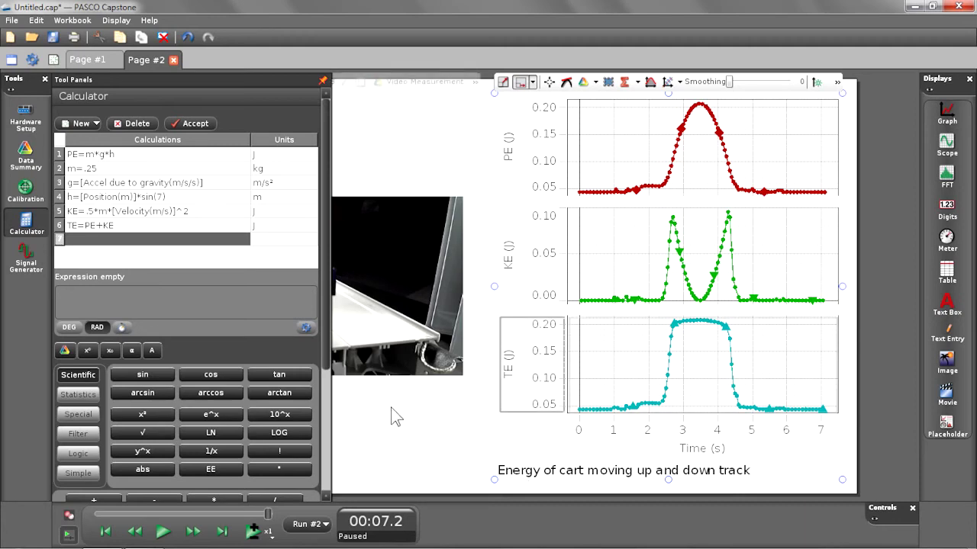
Close the Calculator and replay Run #2 from the beginning with movie and graphs in sync.
click(31, 220)
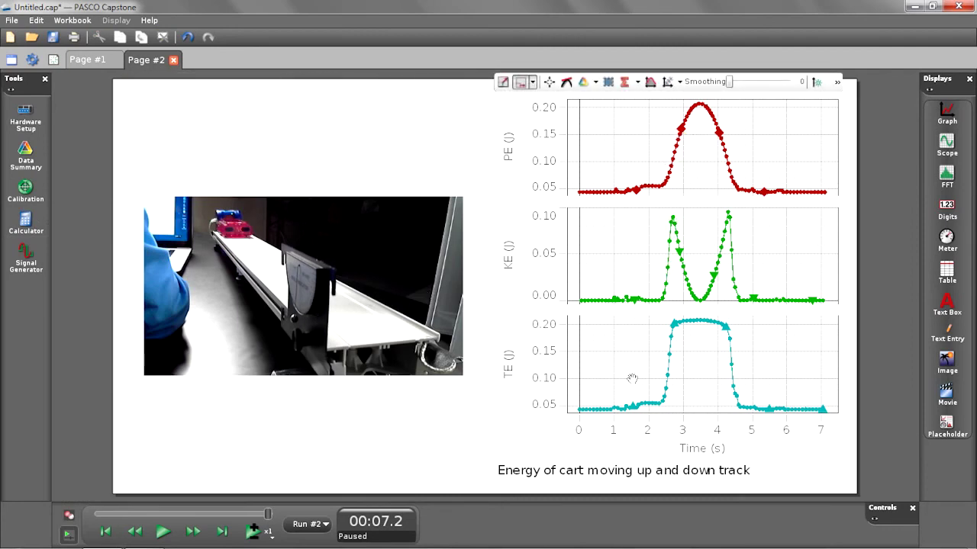
click(107, 533)
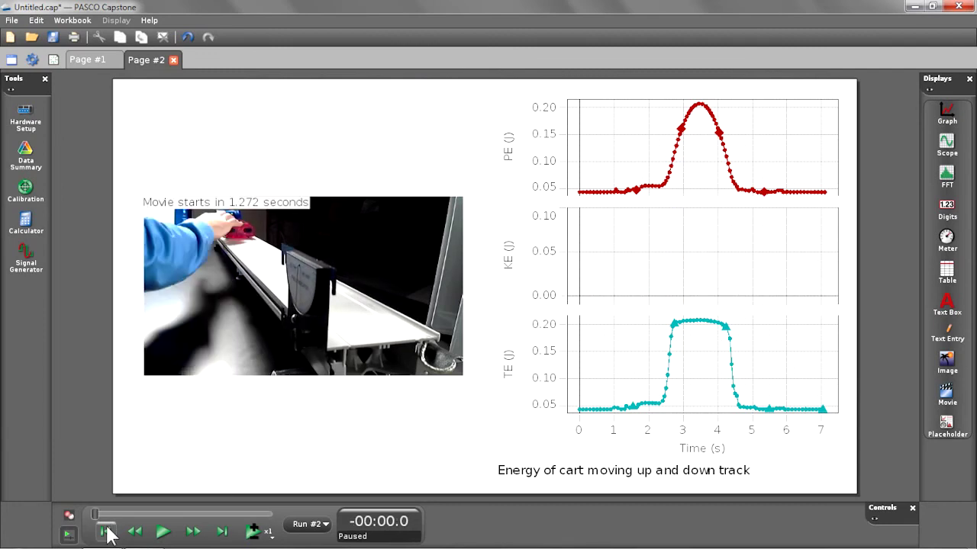
click(173, 527)
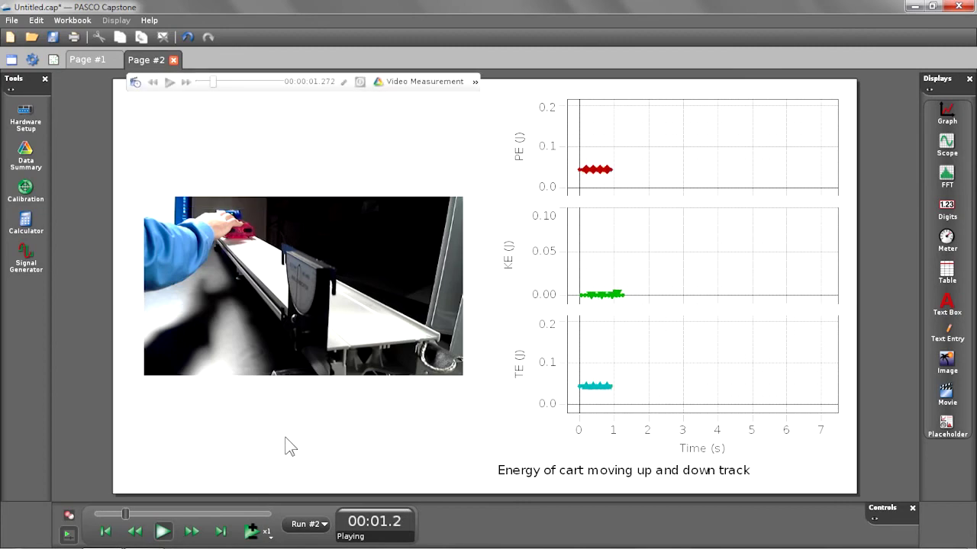